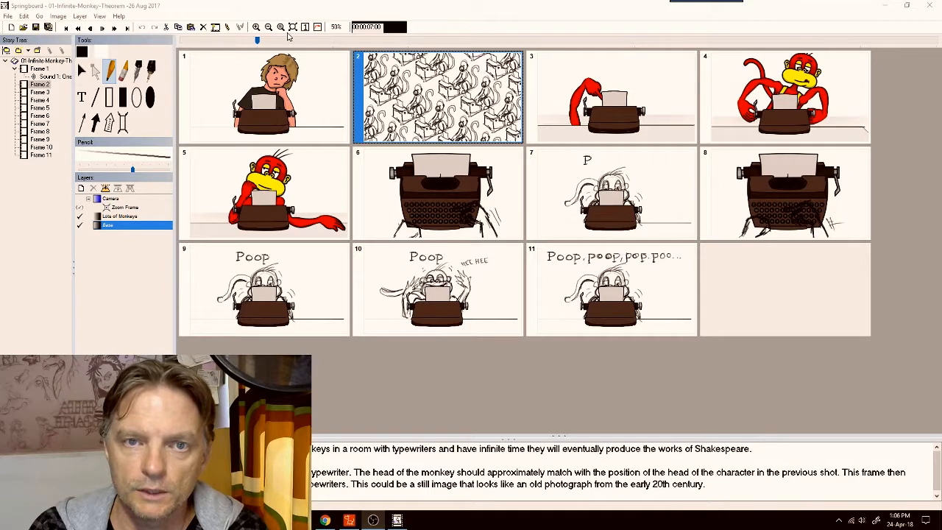
- Enlarge the storyboard thumbnails to examine the author and typing monkey frames
click(269, 27)
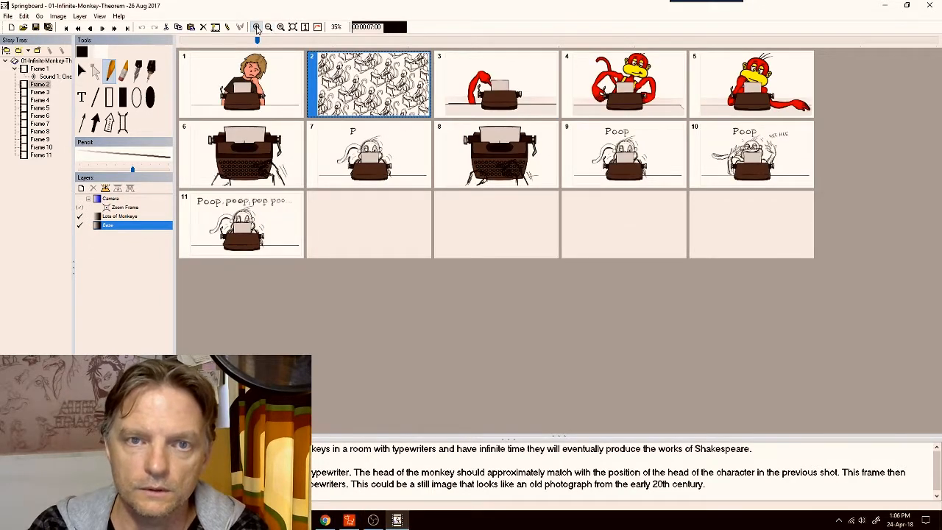
click(256, 27)
click(256, 27)
click(256, 27)
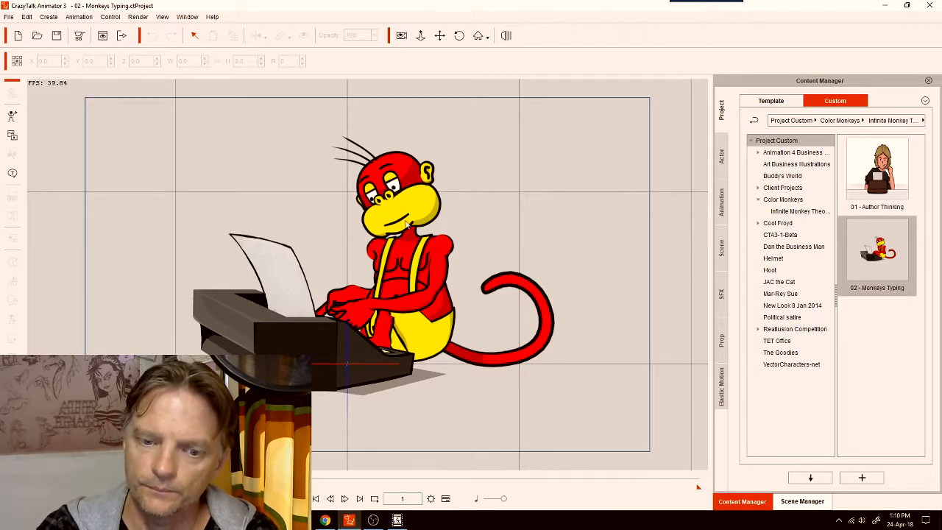
- Switch to Springboard, review frame 2 with the many typing monkeys, and return to CrazyTalk Animator
click(397, 521)
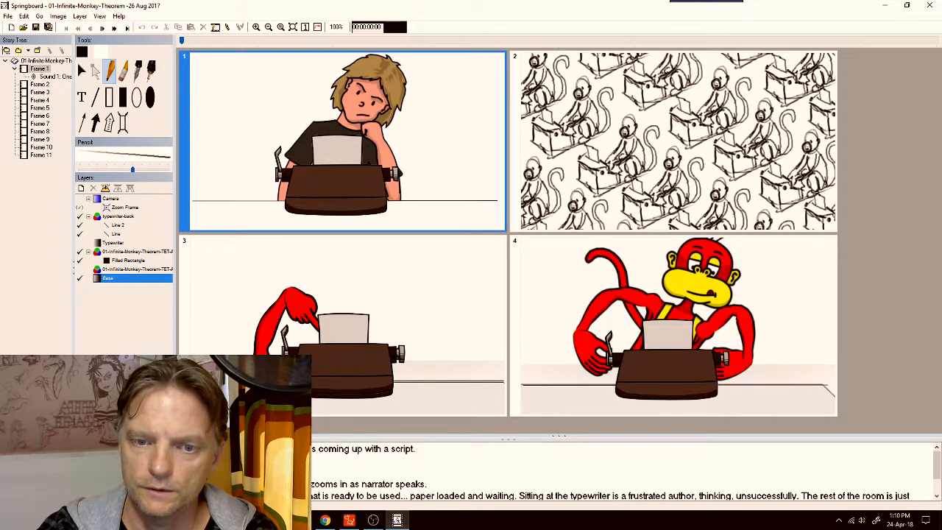
click(627, 126)
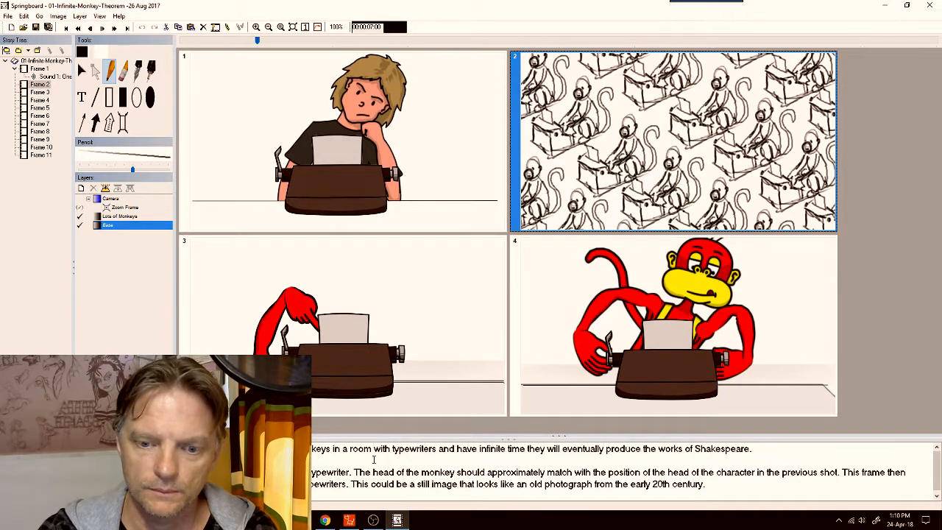
mouse_move(351, 521)
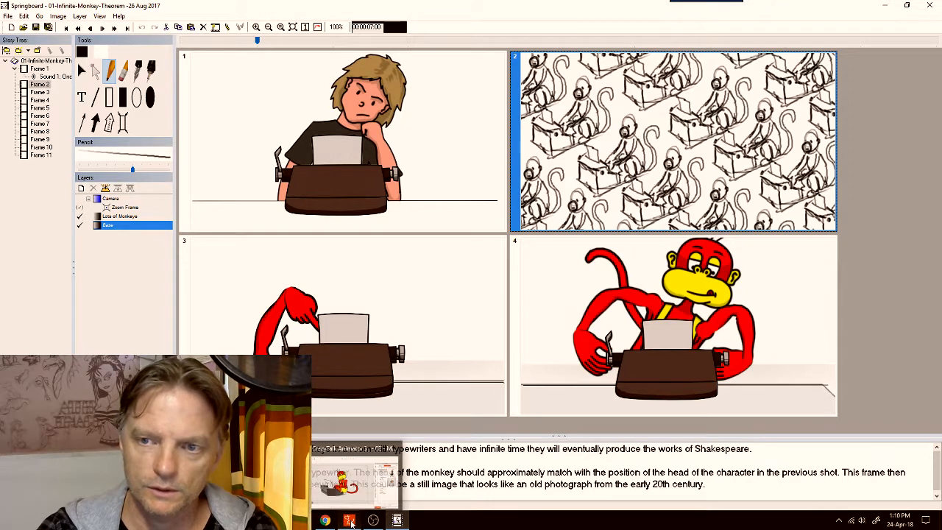
click(351, 521)
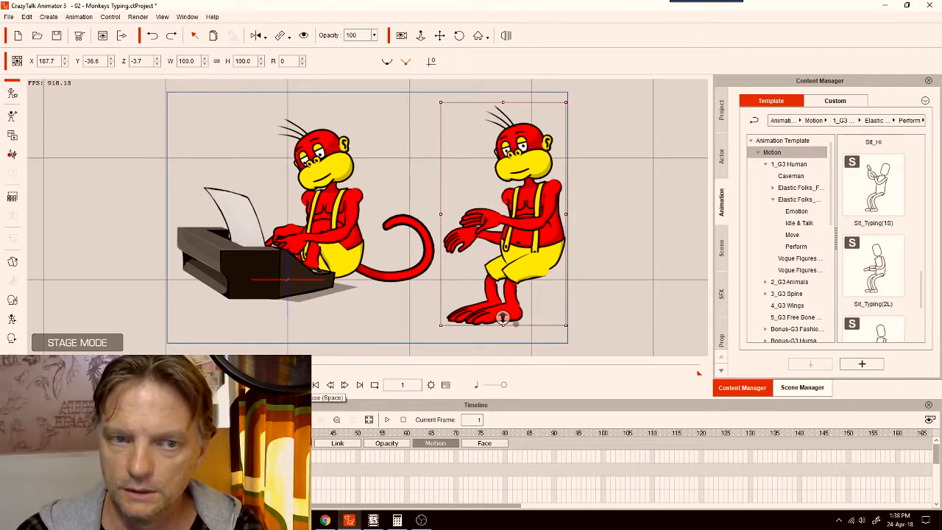
- Preview the typing animation on the seated monkey, and apply the Monkey-typing motion to the monkey at the typewriter
key(space)
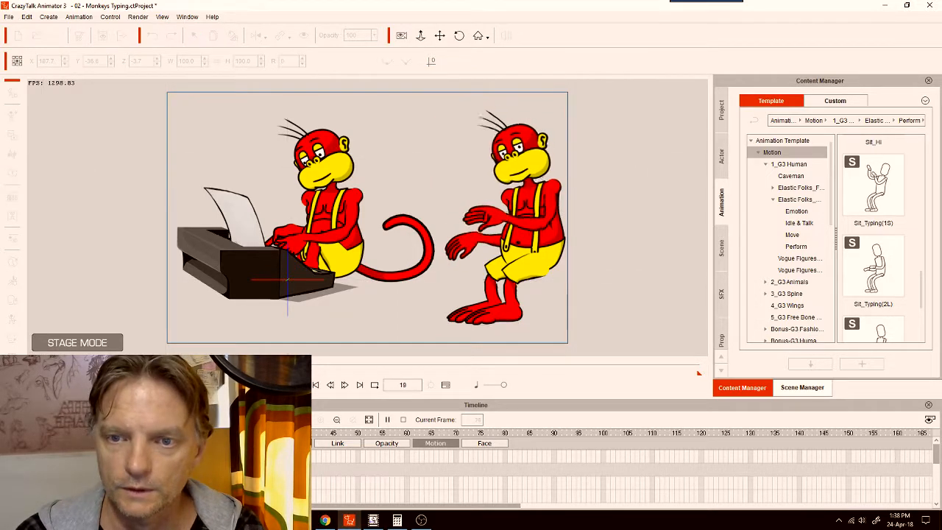
click(301, 385)
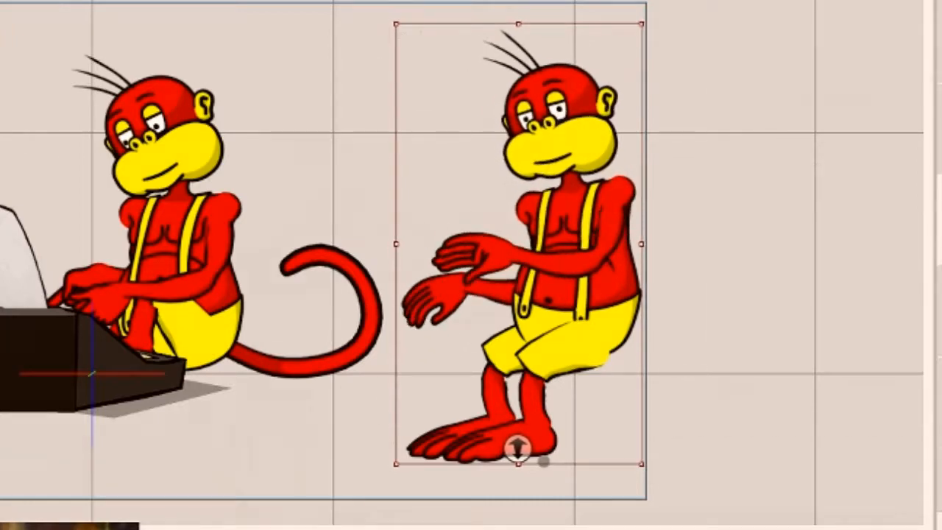
drag(873, 214, 324, 193)
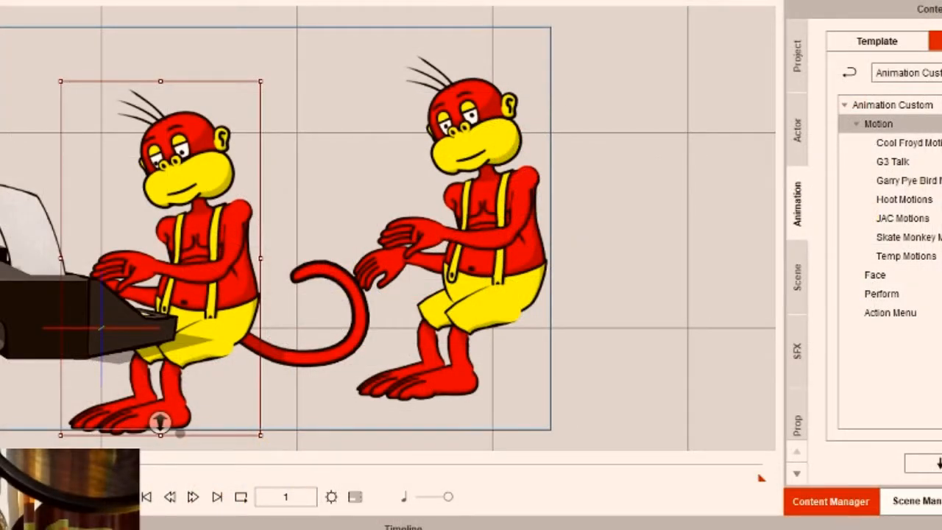
- In the 2D Motion Key Editor, pull both feet of the typewriter monkey up toward its body at frame 1
key(k)
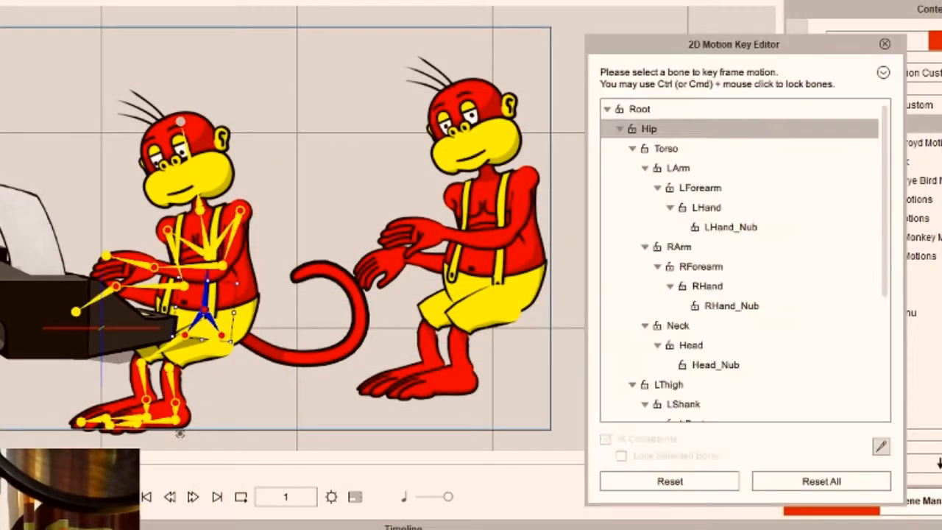
click(174, 394)
drag(206, 391, 234, 290)
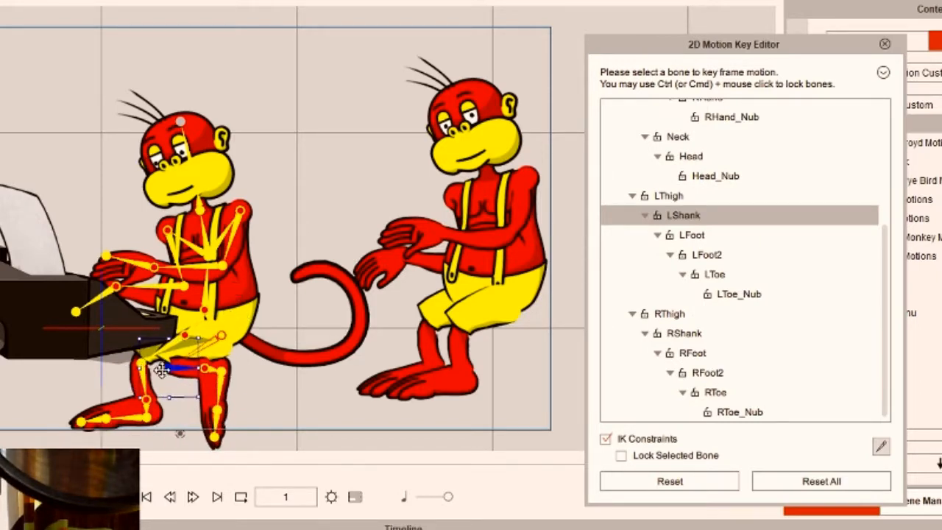
click(145, 388)
drag(182, 394, 184, 322)
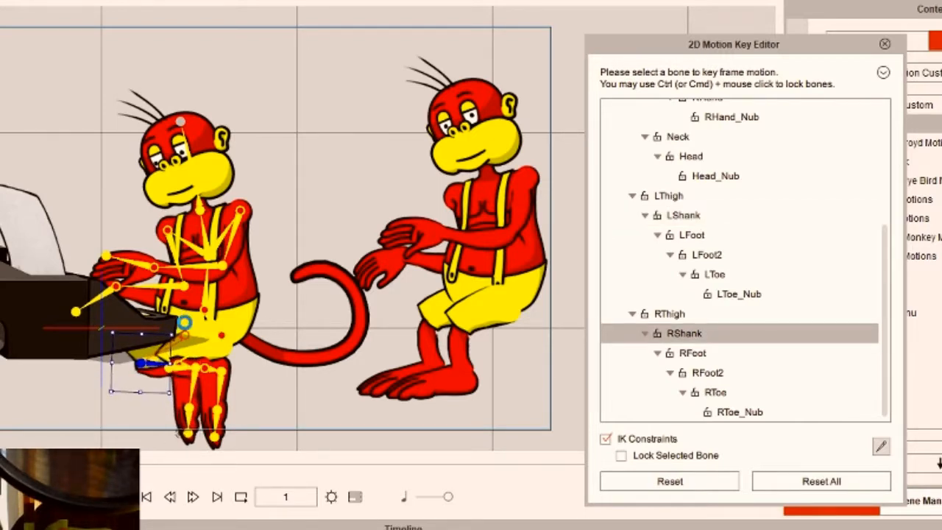
- Rotate the left thigh bone upward so the monkey's leg folds up behind the typewriter
click(215, 343)
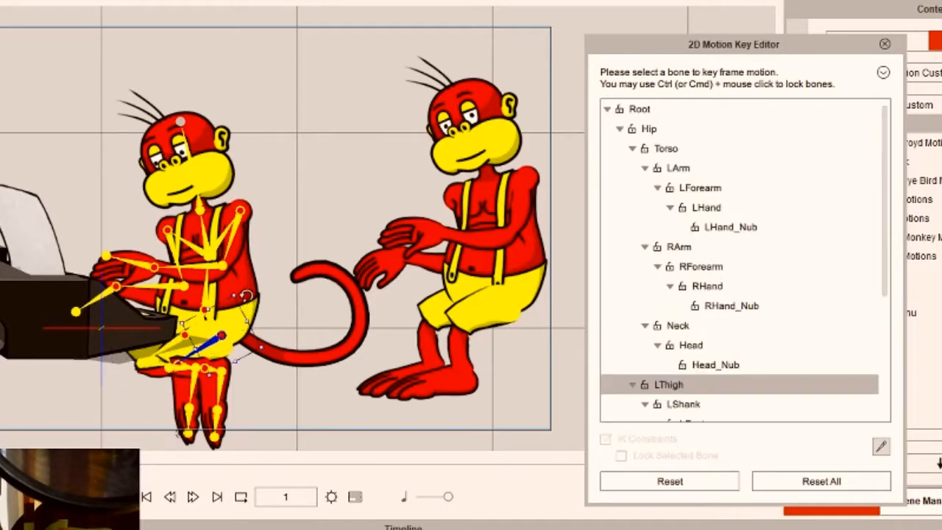
drag(243, 294, 270, 332)
drag(270, 332, 276, 346)
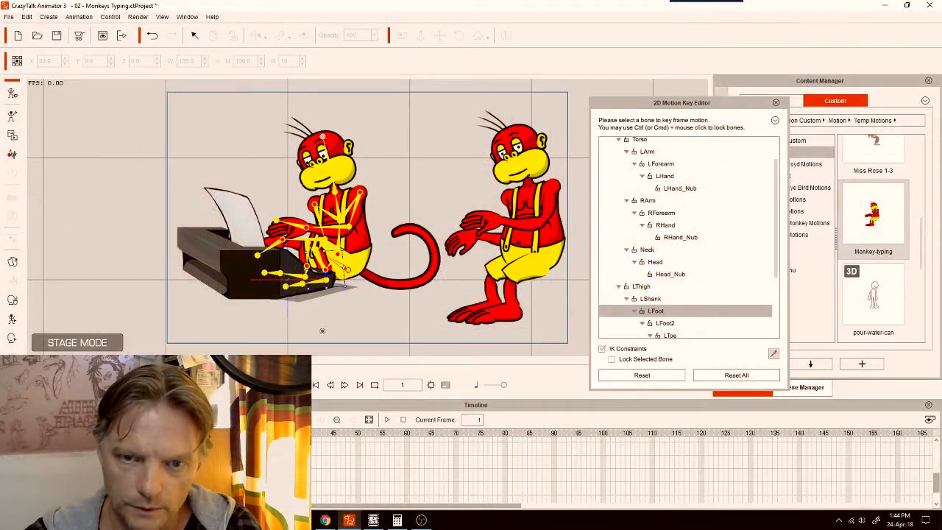
- Rotate the left upper arm and forearm bones so the monkey's hand reaches the typewriter keys
click(380, 186)
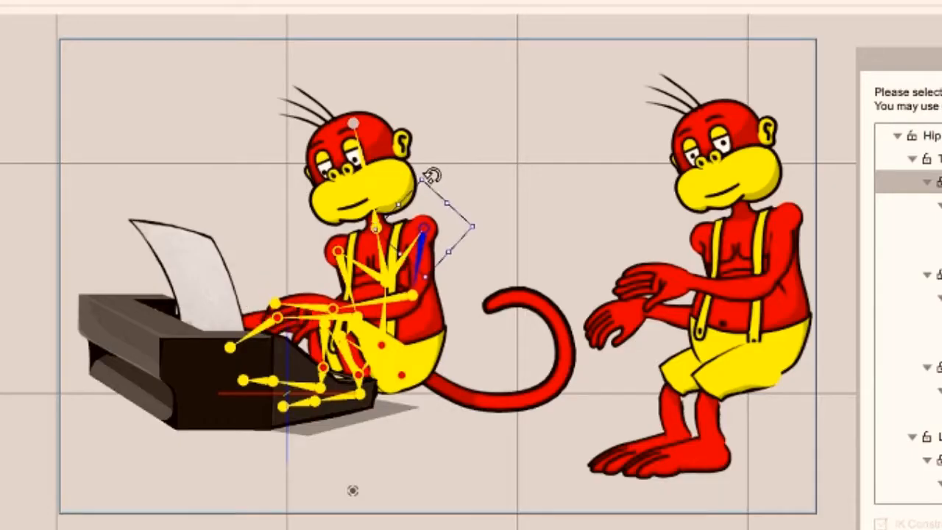
drag(422, 180, 406, 184)
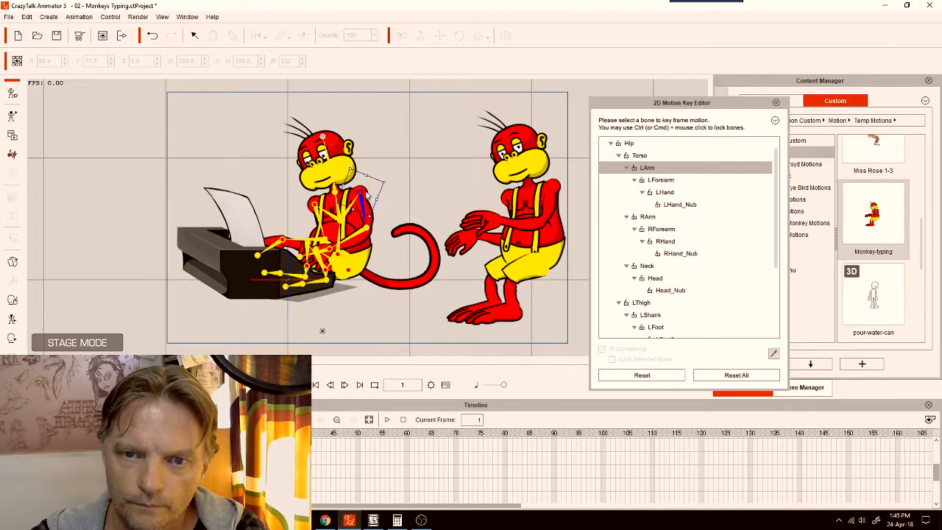
drag(388, 179, 388, 187)
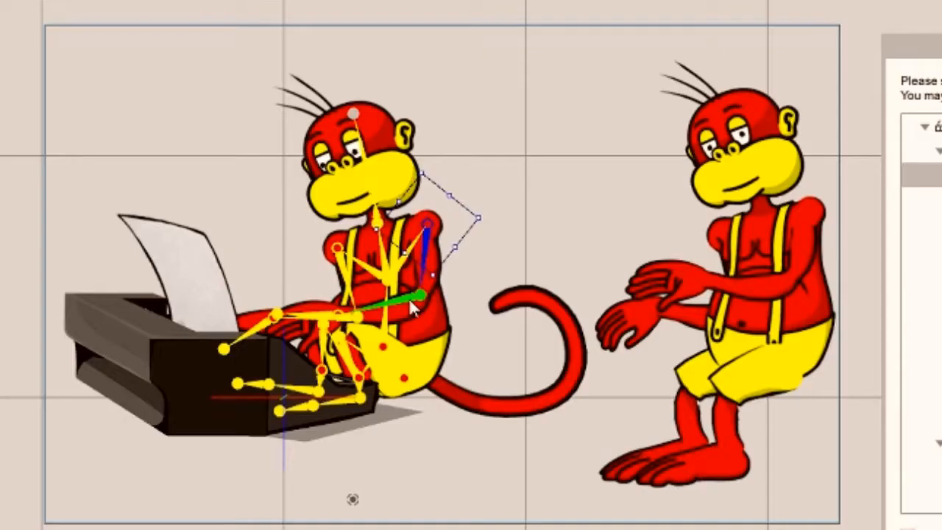
click(408, 297)
drag(481, 275, 464, 262)
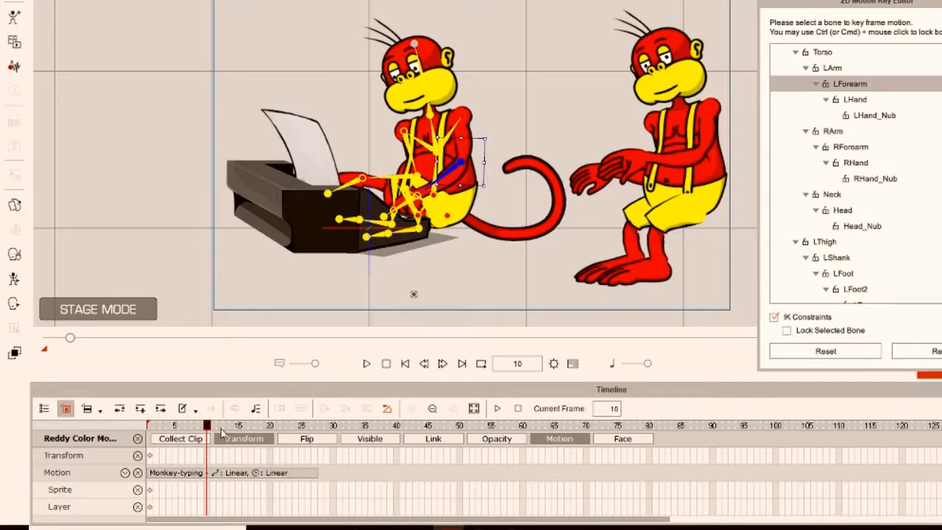
- Scrub through the first frames of the Monkey-typing clip to check the arm movement
drag(209, 432, 150, 433)
click(184, 450)
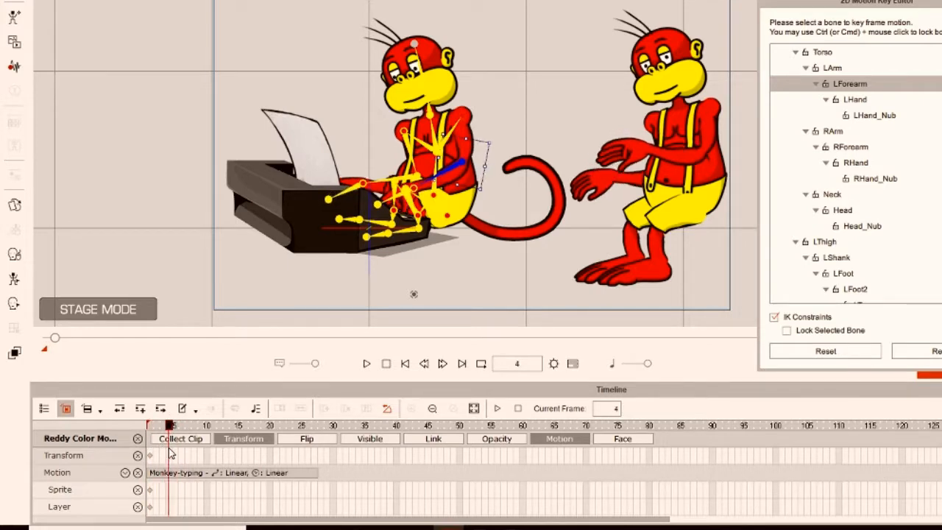
drag(185, 451, 159, 457)
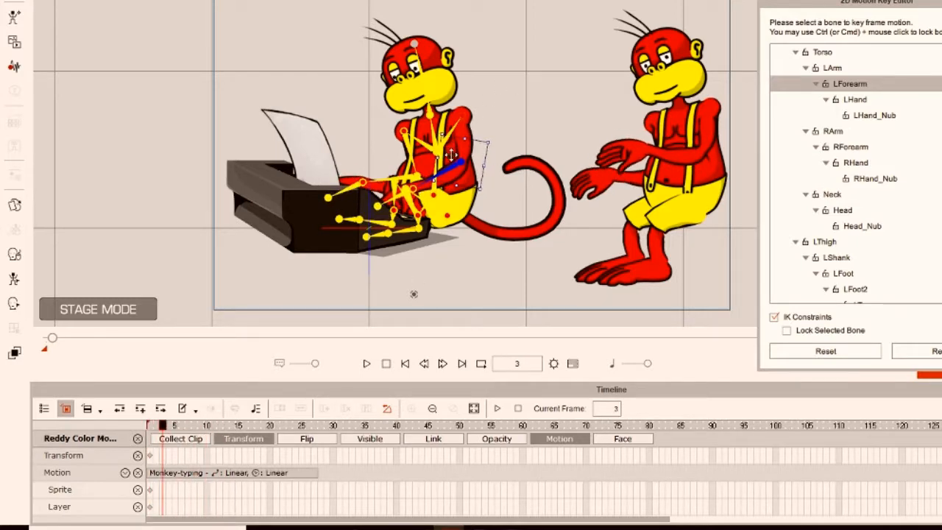
- At frame 10, rotate the torso bone slightly backward, away from the typewriter
drag(166, 427, 208, 432)
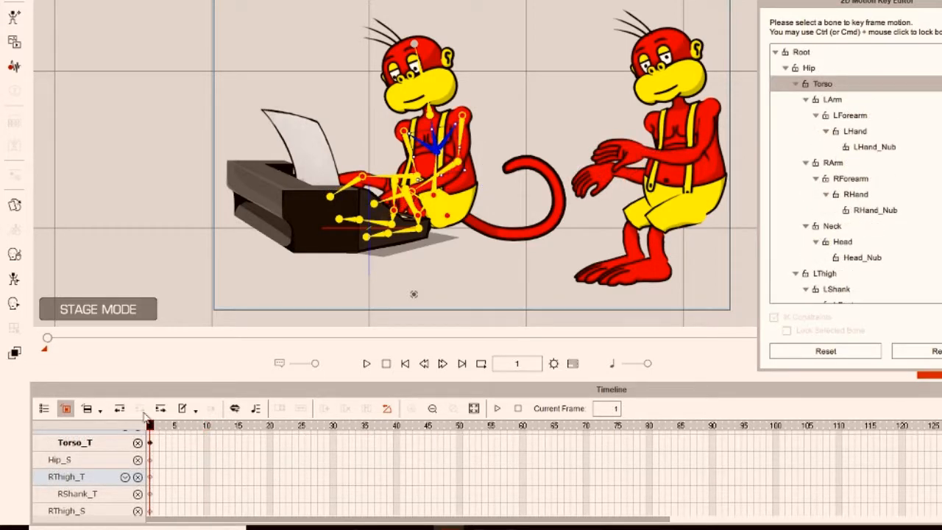
drag(153, 430, 205, 432)
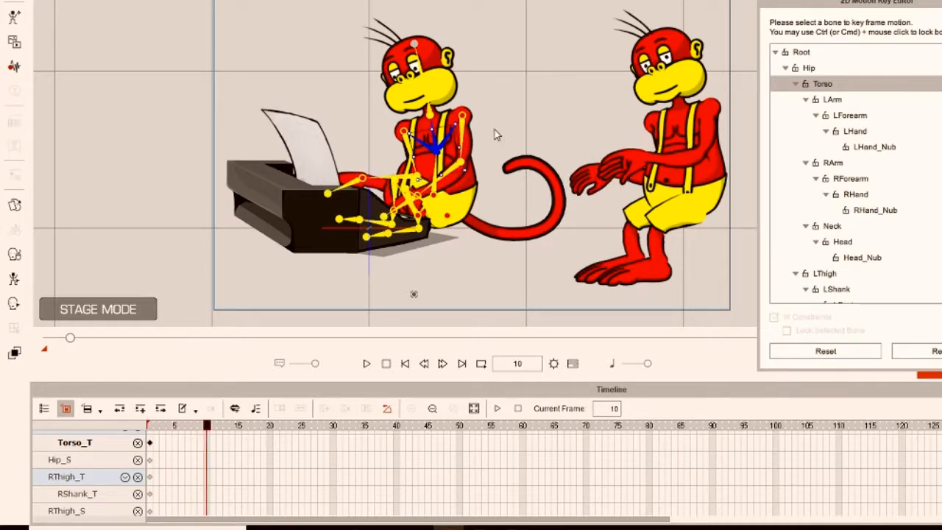
drag(471, 123, 475, 124)
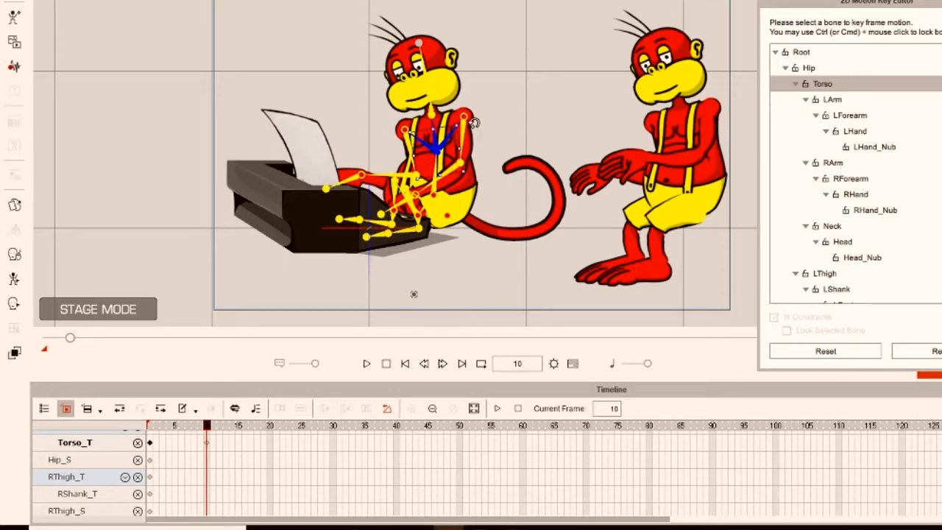
- Copy the Torso_T keyframe from frame 1 and paste it at frame 15
drag(207, 434, 243, 474)
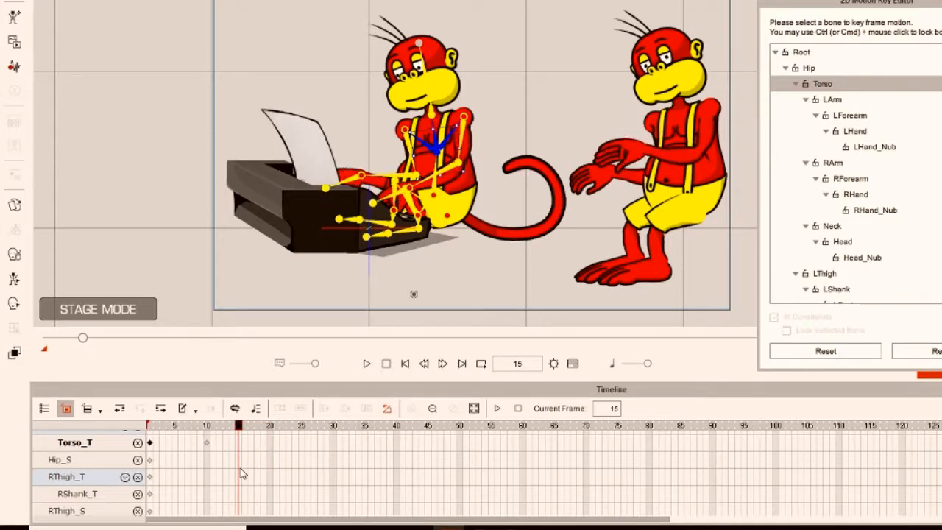
click(151, 443)
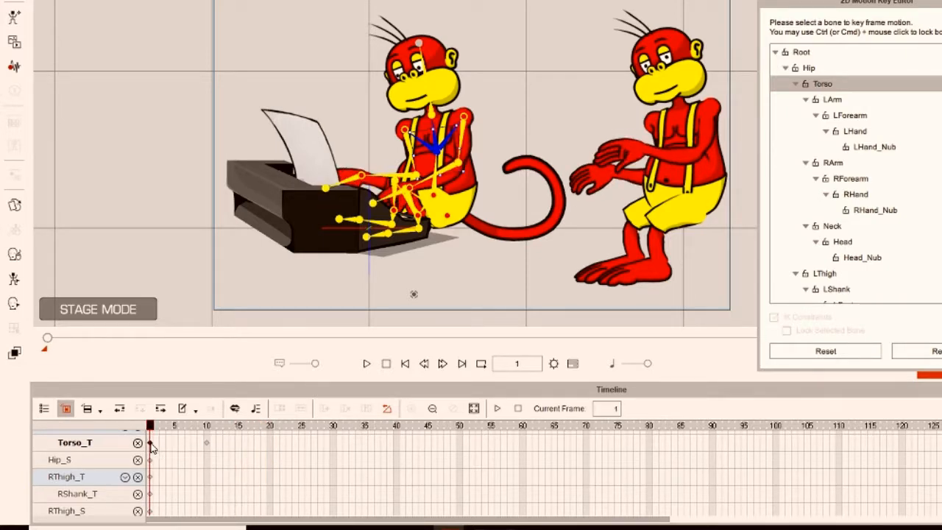
right_click(151, 444)
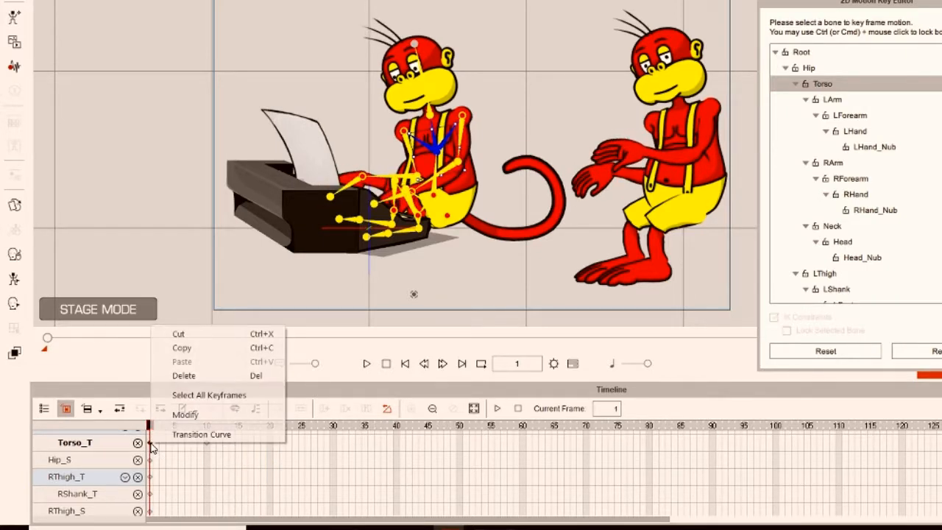
click(184, 348)
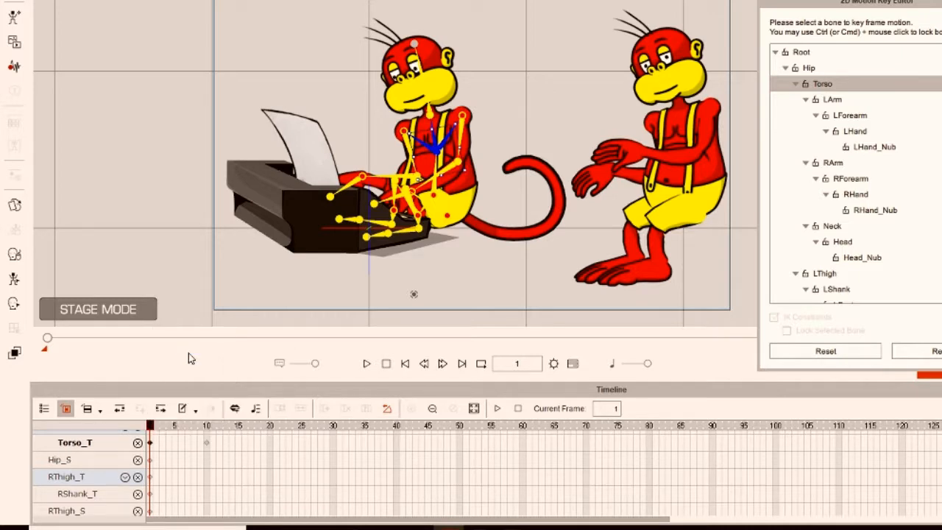
click(239, 448)
right_click(239, 448)
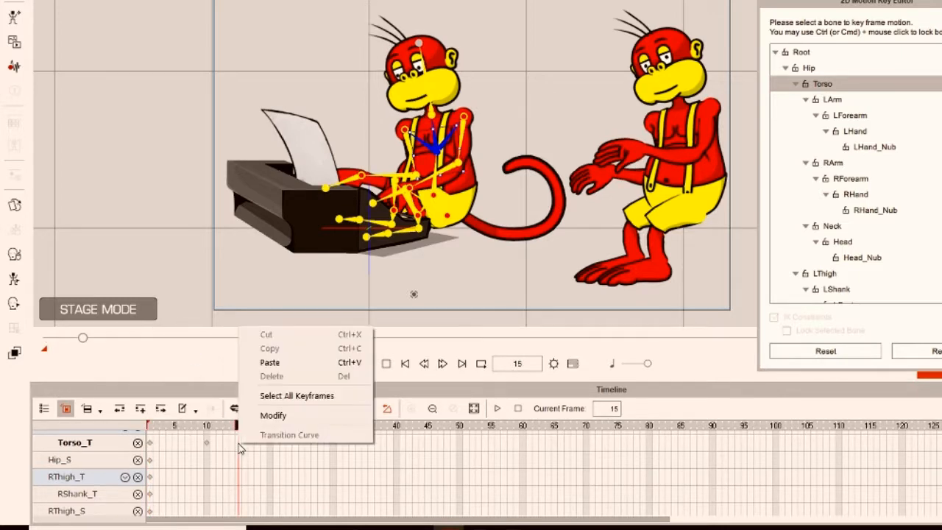
click(263, 363)
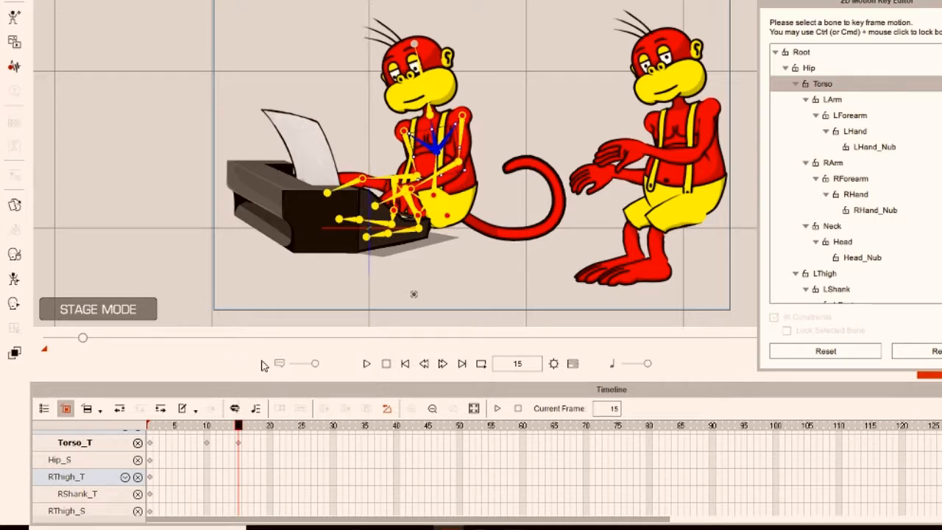
- Paste the copied Torso_T keyframe at frame 27, where the Monkey-typing clip ends
drag(238, 427, 140, 467)
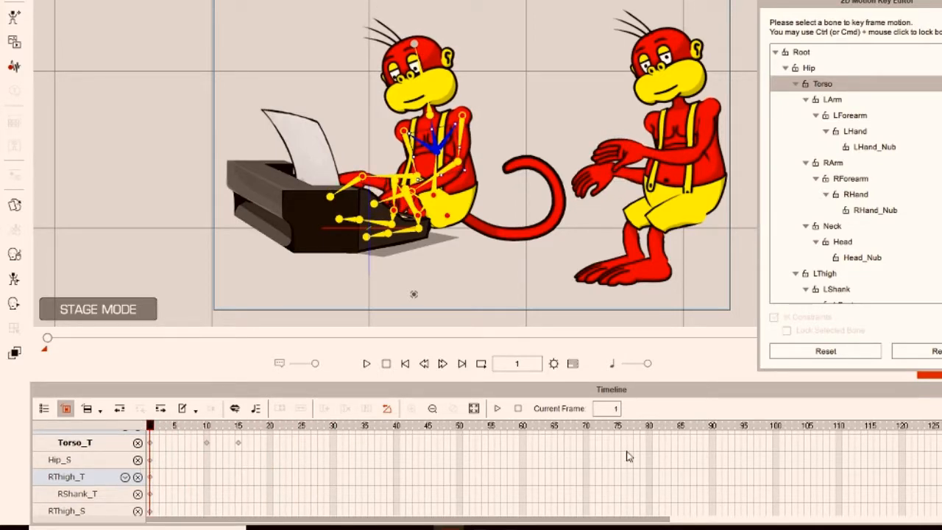
scroll(471, 475, up, 10)
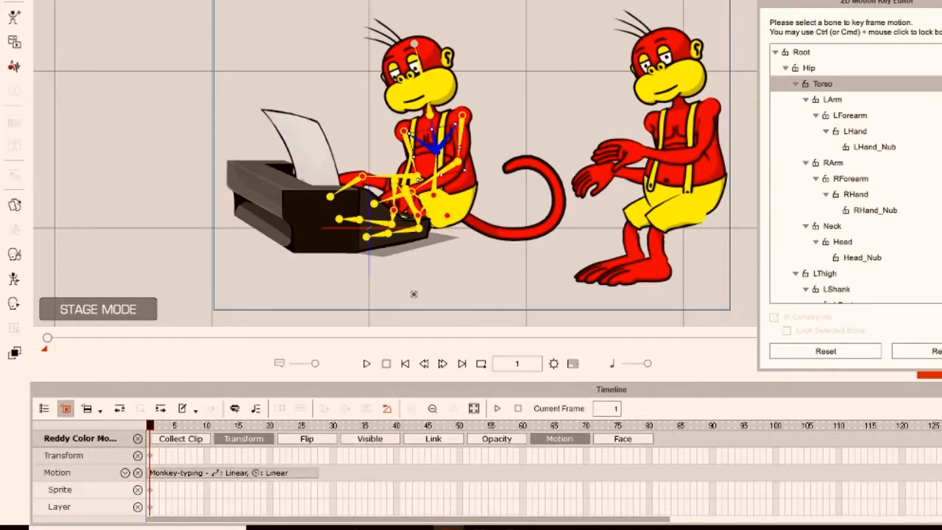
click(315, 426)
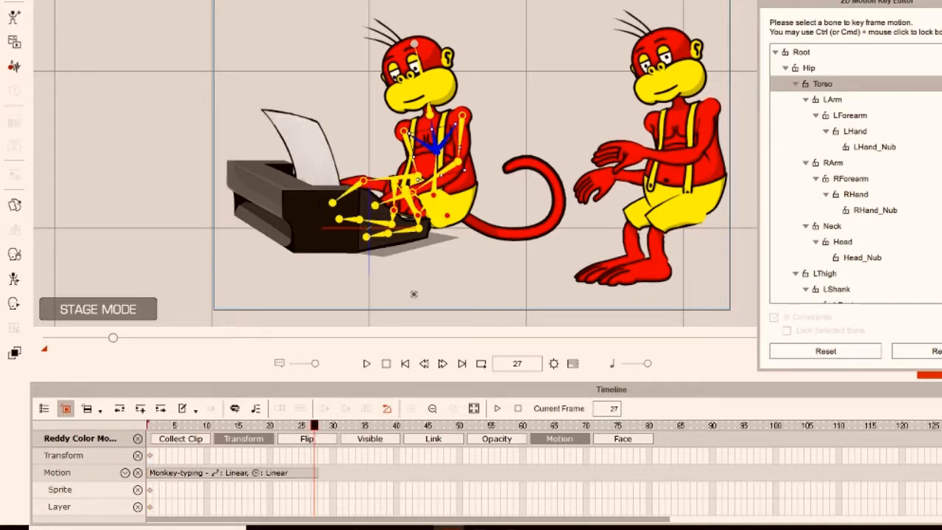
scroll(456, 472, down, 10)
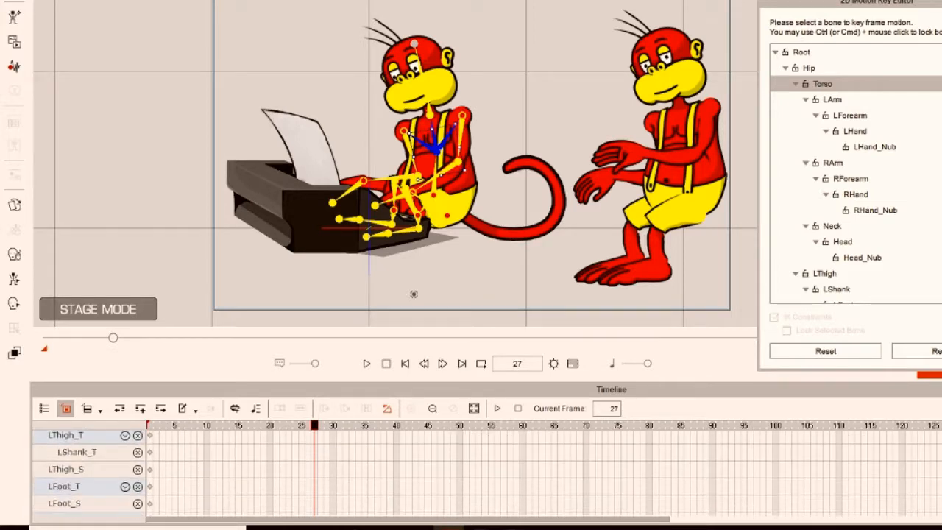
scroll(456, 475, up, 10)
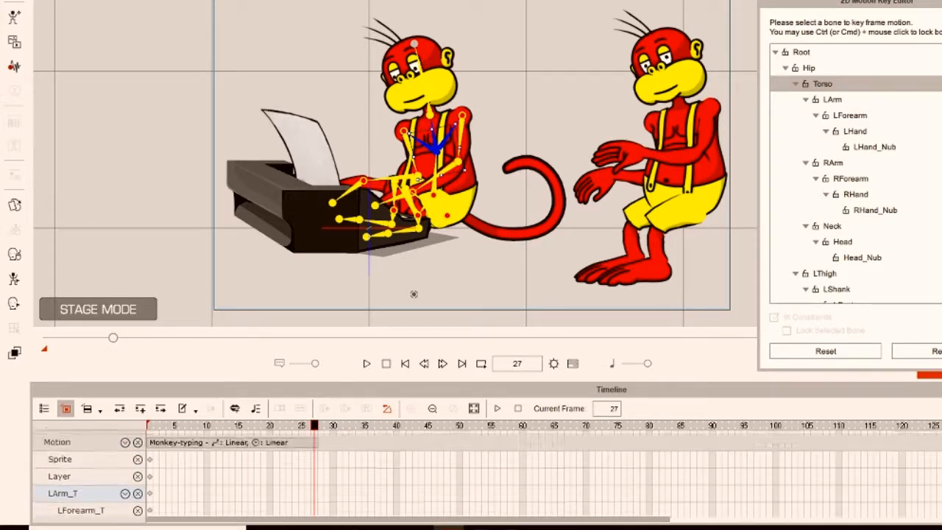
scroll(457, 471, down, 10)
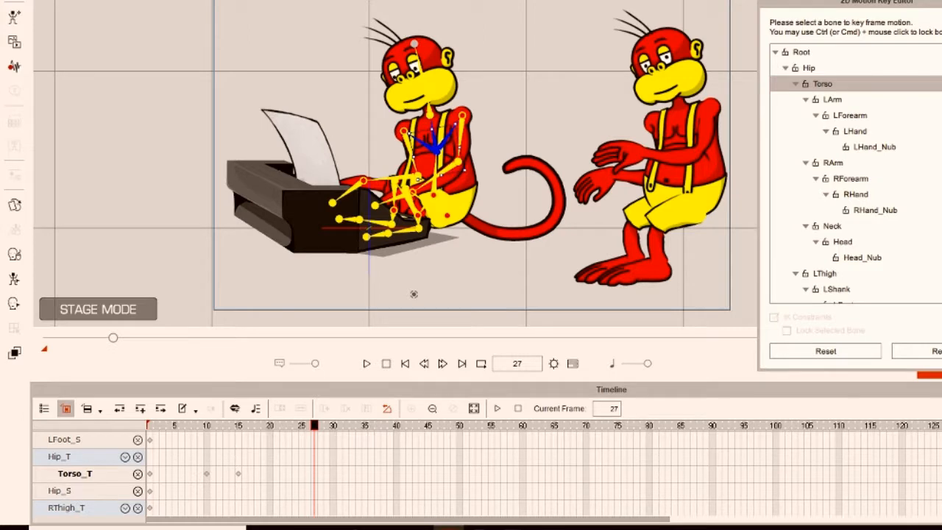
right_click(316, 480)
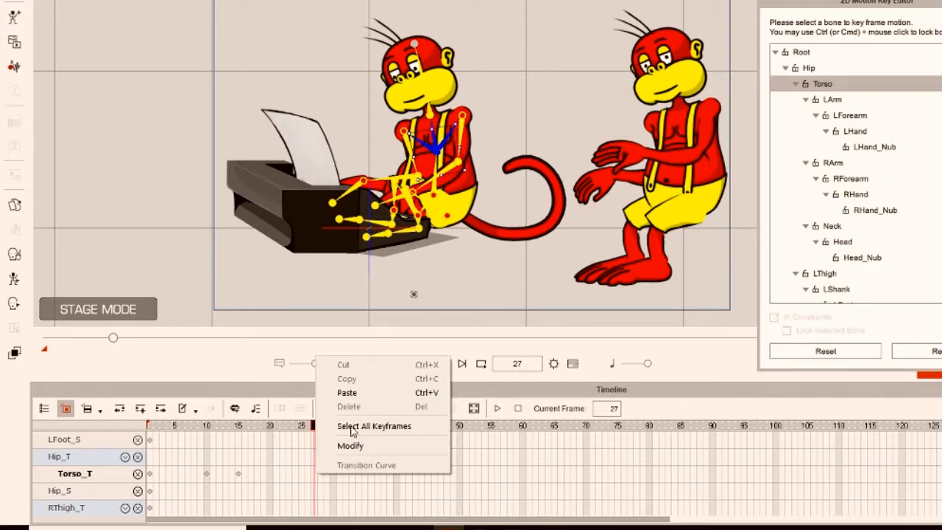
click(363, 394)
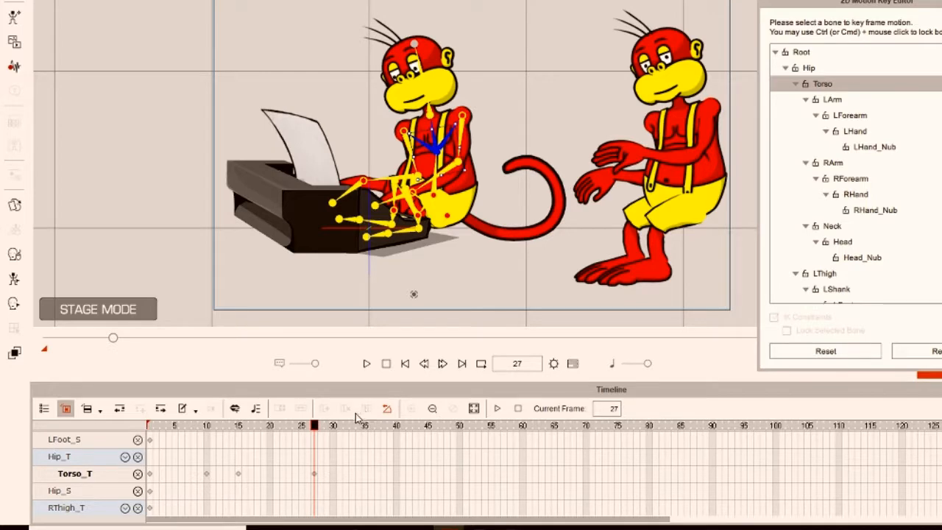
- Copy the Torso_T keyframe at frame 10 and paste it at frame 22
click(207, 475)
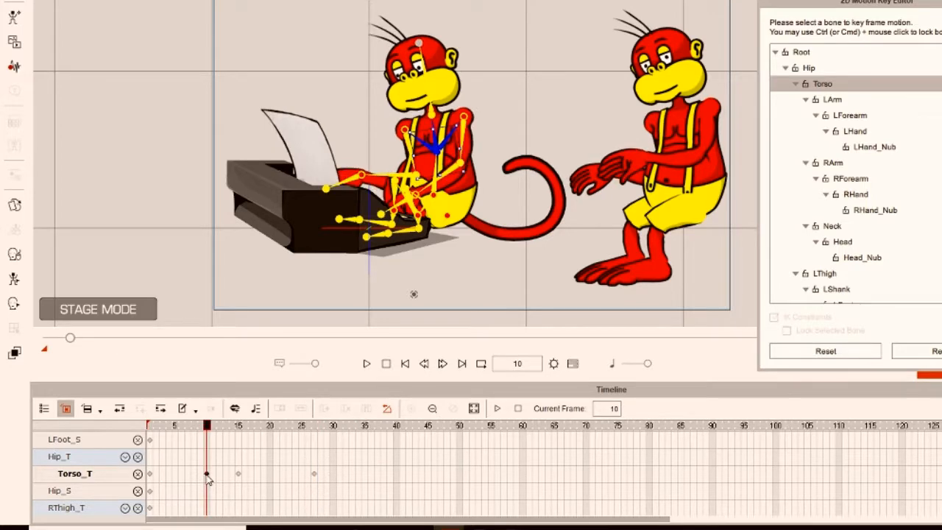
right_click(208, 477)
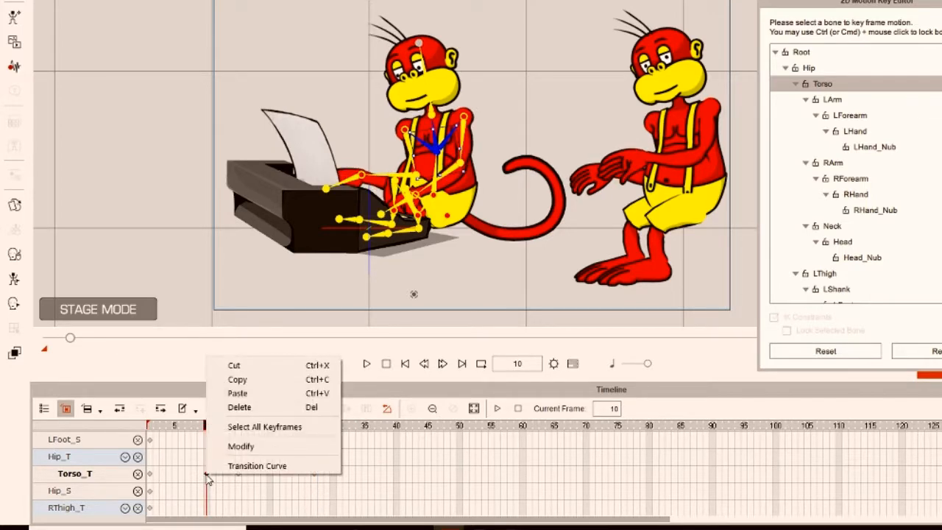
click(234, 380)
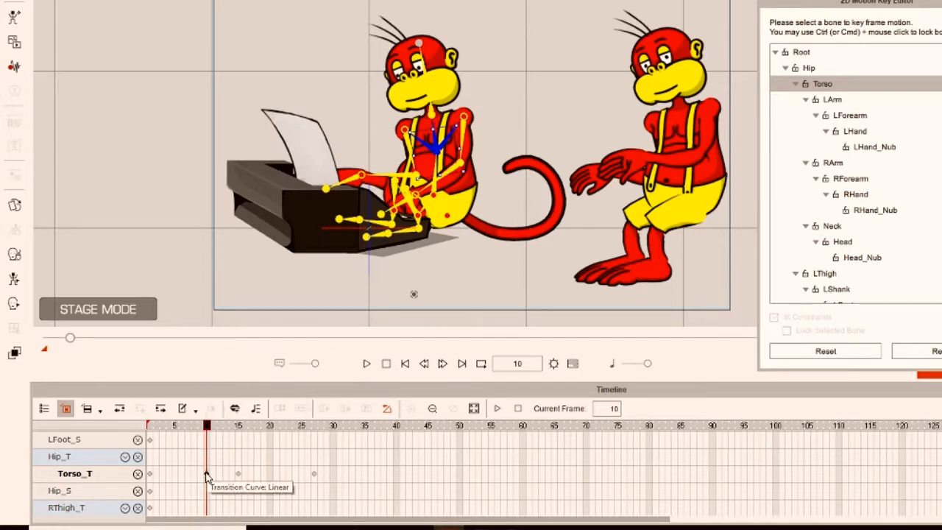
click(282, 480)
right_click(283, 479)
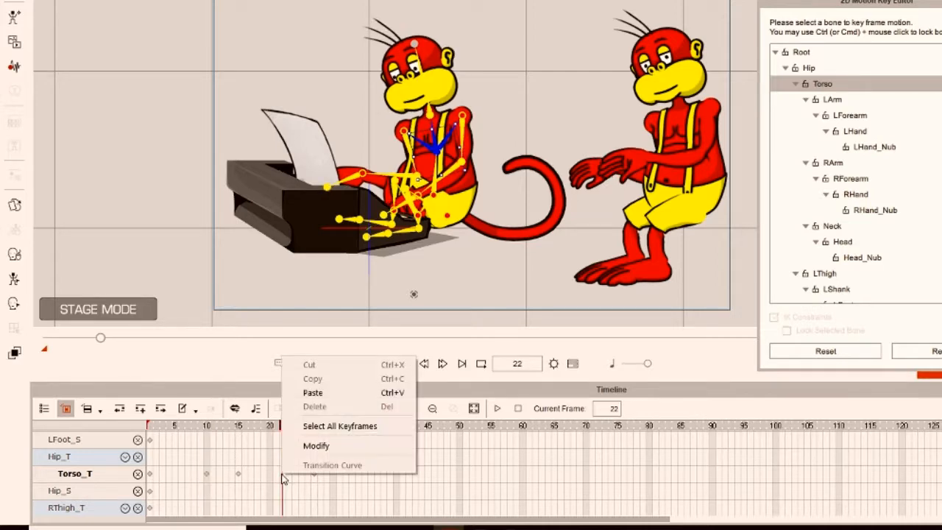
click(312, 392)
- Scrub through the timeline and play back the typing loop to check the torso movement
drag(285, 430, 237, 482)
drag(238, 482, 301, 482)
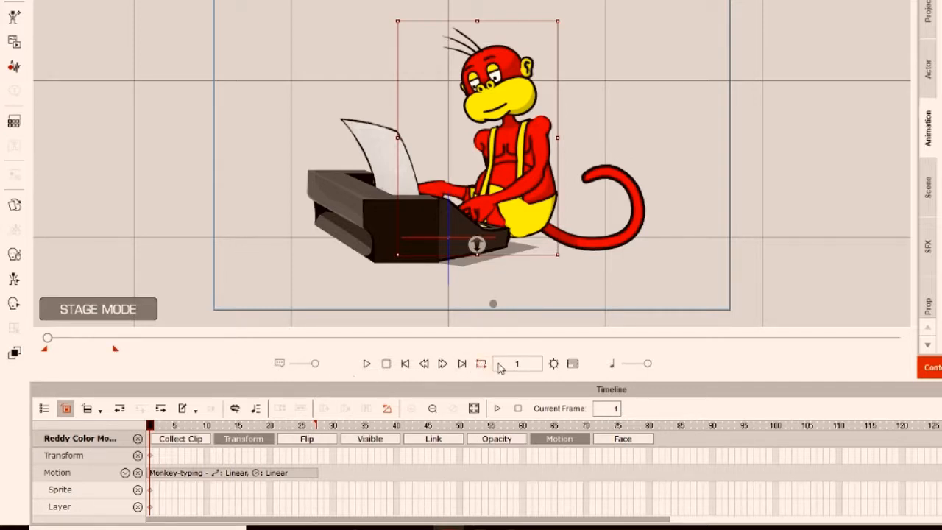
click(367, 364)
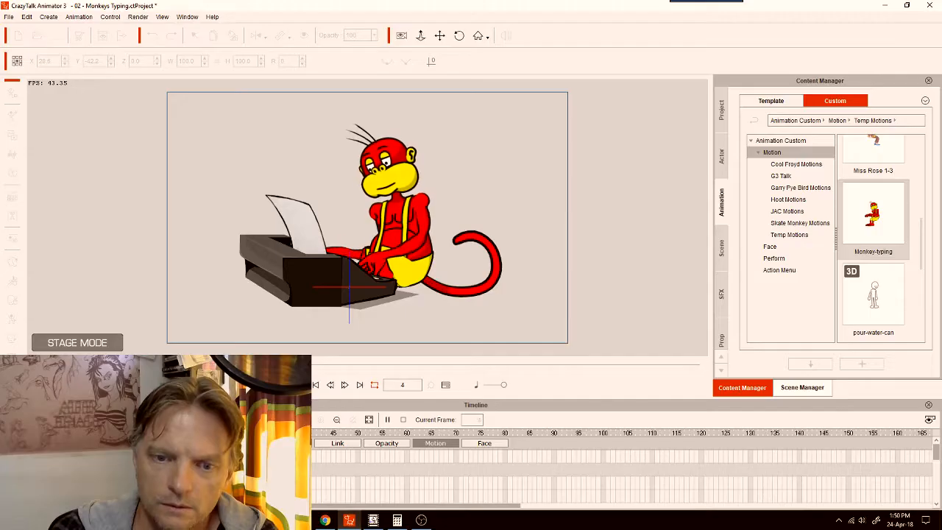
click(301, 385)
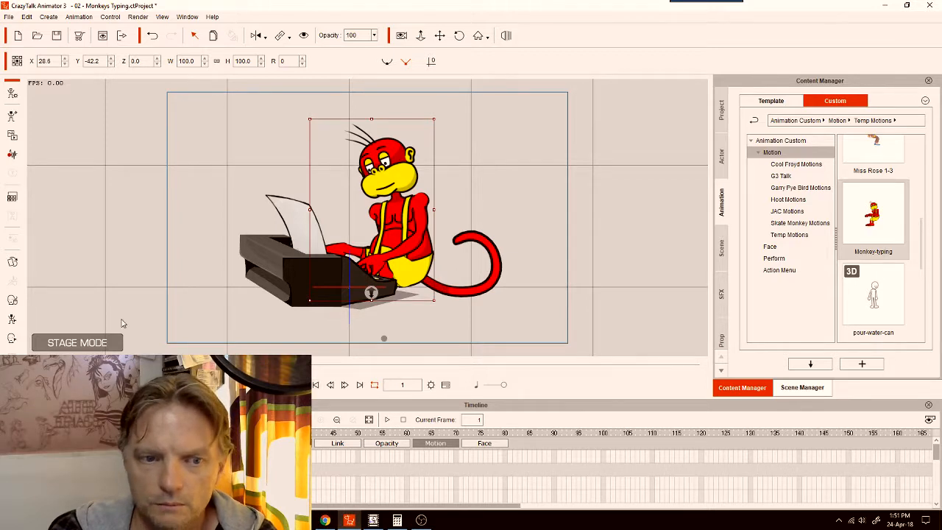
- Switch the LHand sprite to Rhand02 at frame 1 and close the Sprite Editor
click(12, 263)
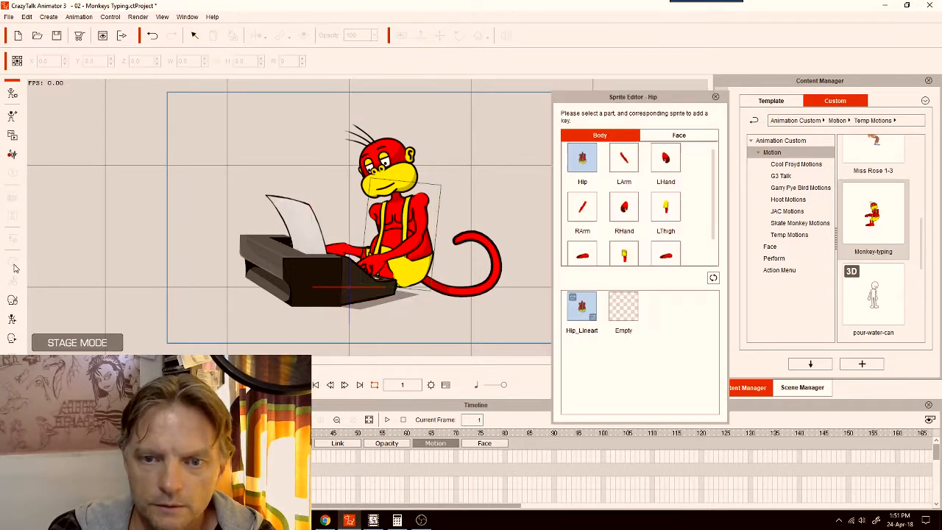
click(624, 207)
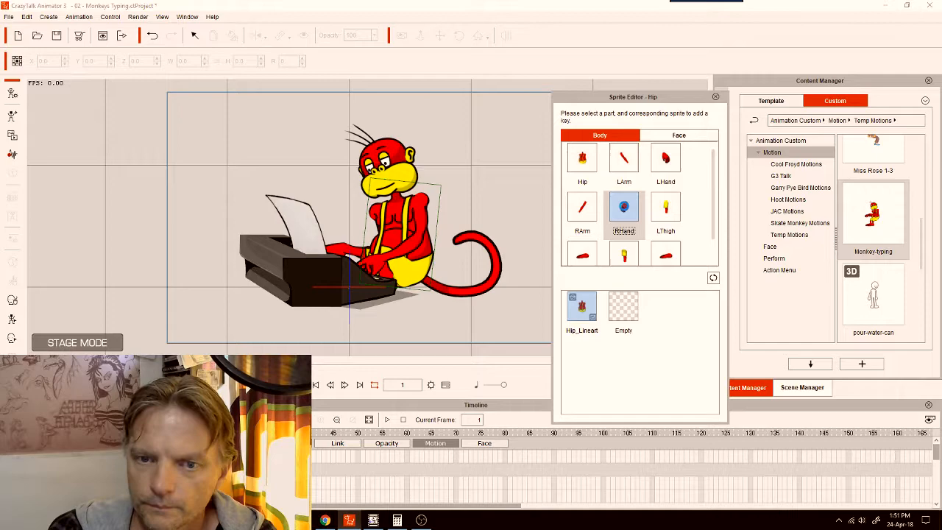
click(669, 167)
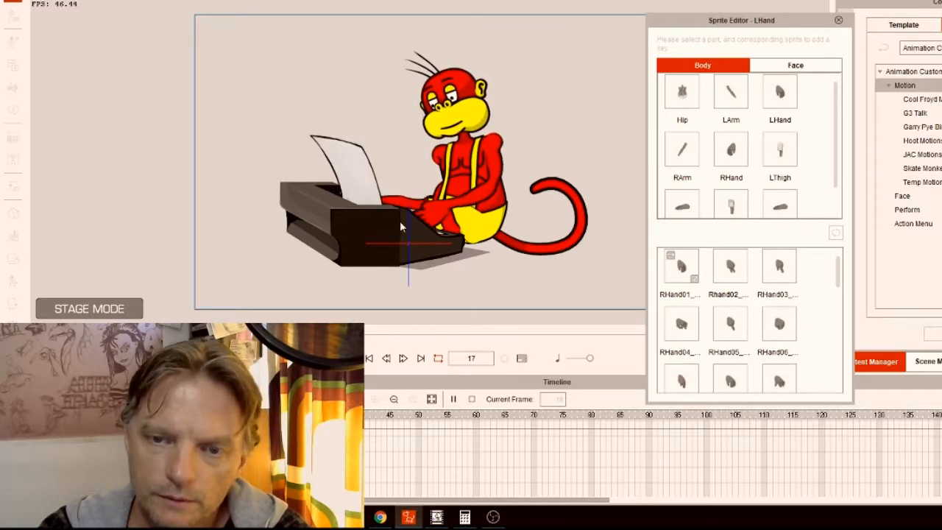
click(352, 359)
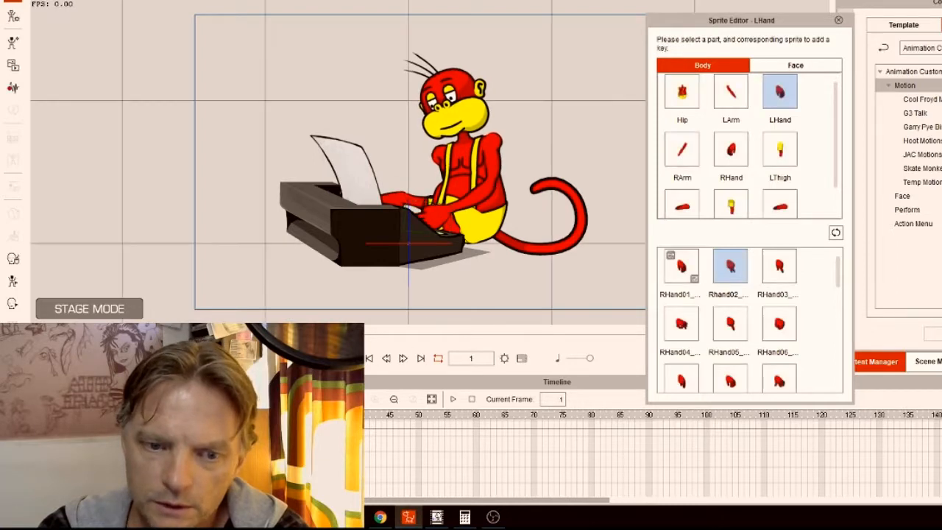
click(840, 22)
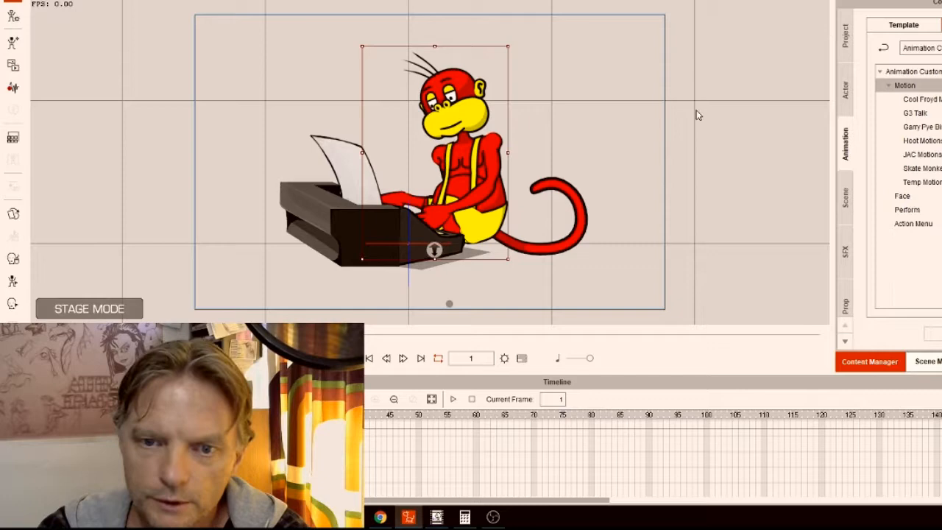
- At frame 21, move the LHand bone slightly toward the typewriter and play back the motion
click(13, 282)
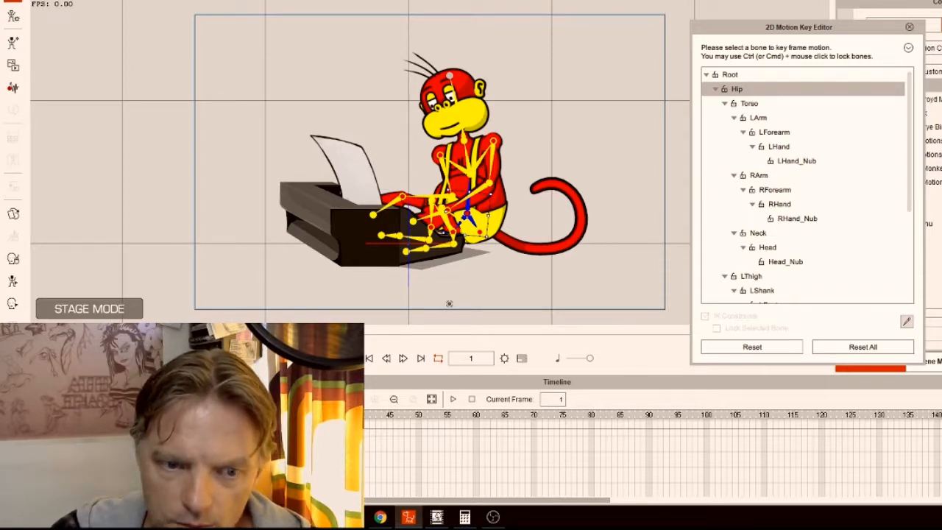
key(Right)
key(Right)
key(Right)
key(Right)
key(Right)
key(Right)
key(Right)
key(Right)
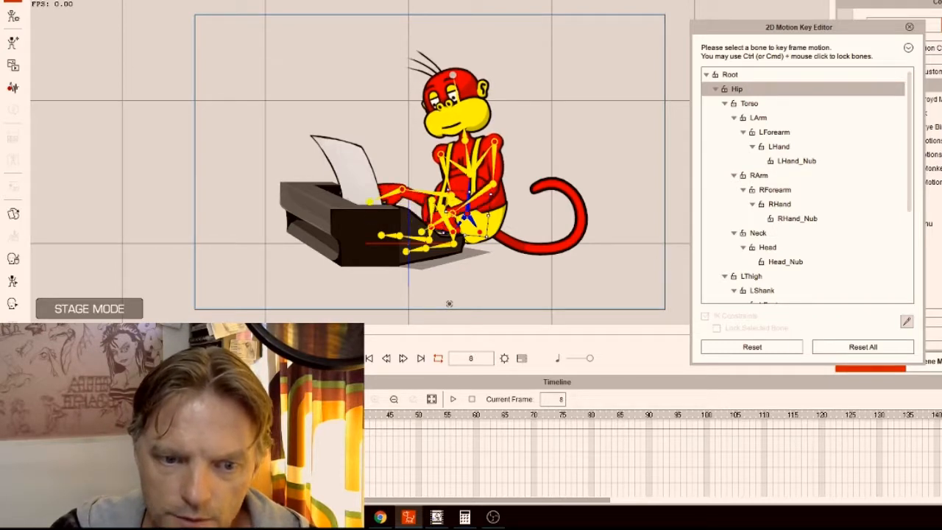
key(Right)
key(Right)
key(Right)
key(Right)
key(Right)
key(Right)
key(Right)
key(Right)
key(Right)
key(Right)
key(Right)
key(Right)
click(438, 225)
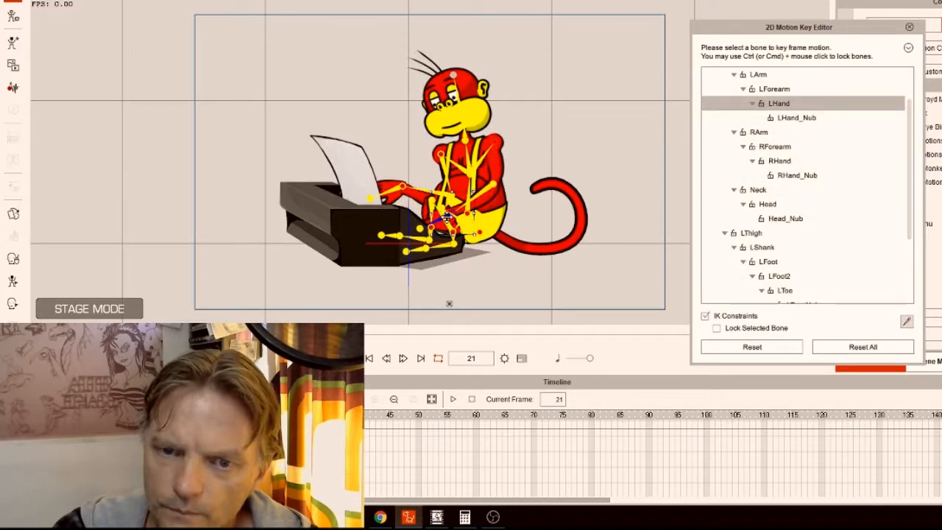
drag(447, 218, 438, 220)
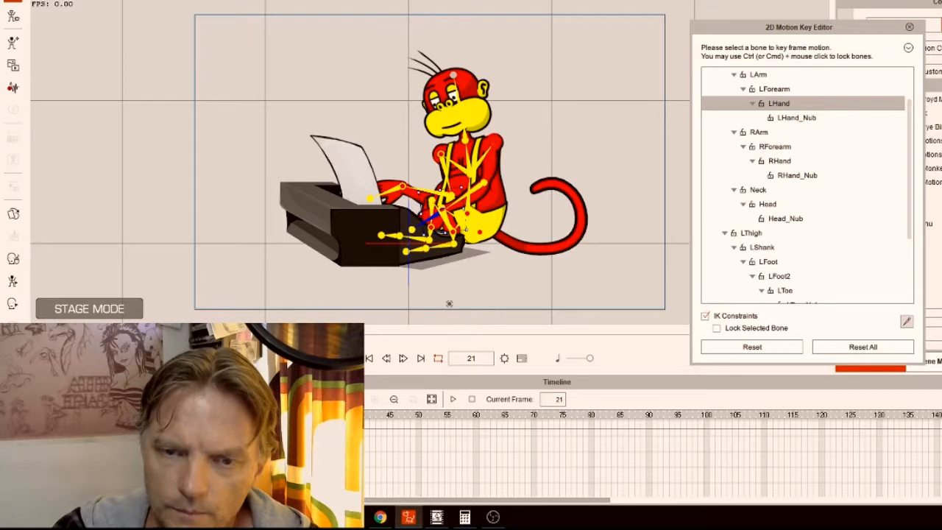
drag(253, 417, 276, 417)
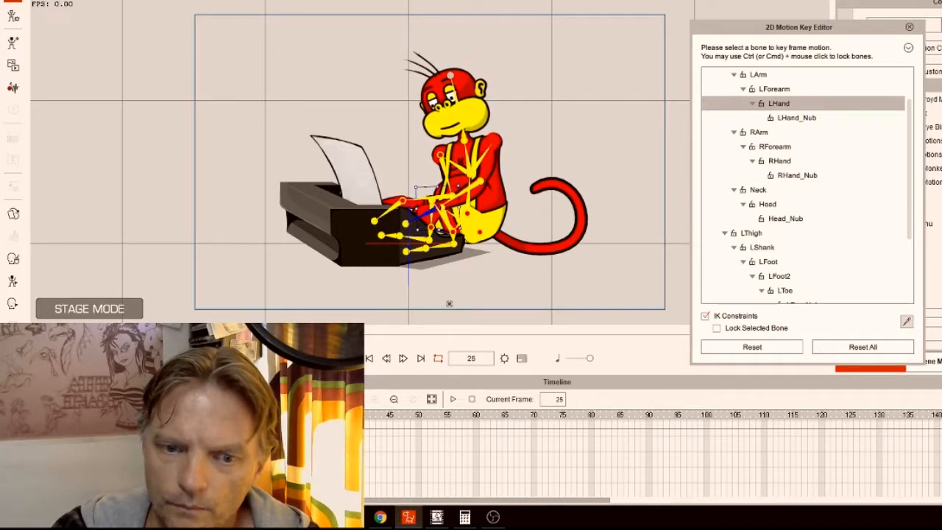
key(space)
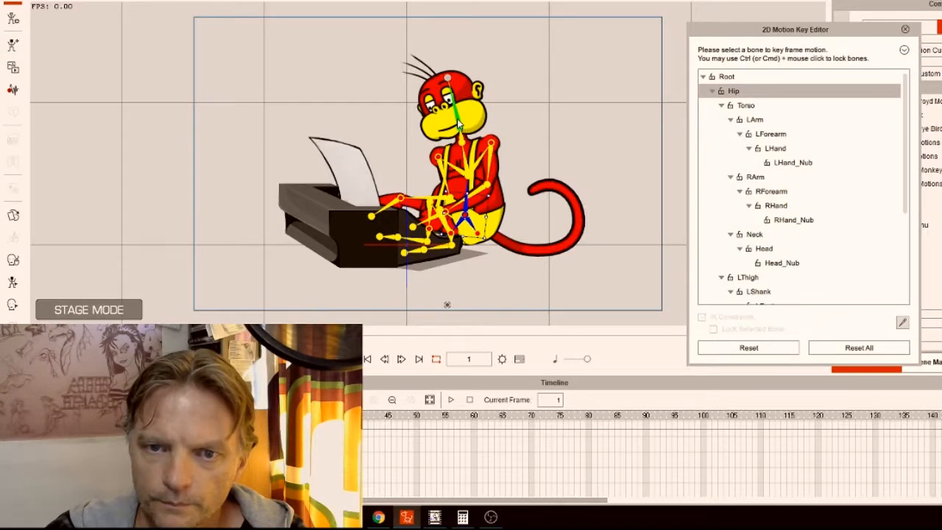
- Rotate the Head bone at frame 10 to tilt the monkey's head slightly down toward the typewriter, fine-tuning the angle
click(459, 124)
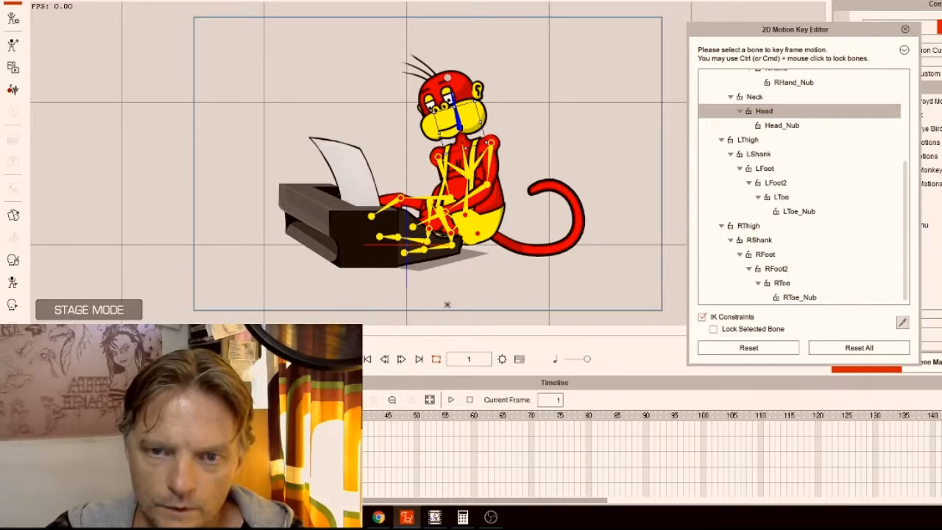
key(period)
key(period)
key(period)
key(period)
key(period)
key(period)
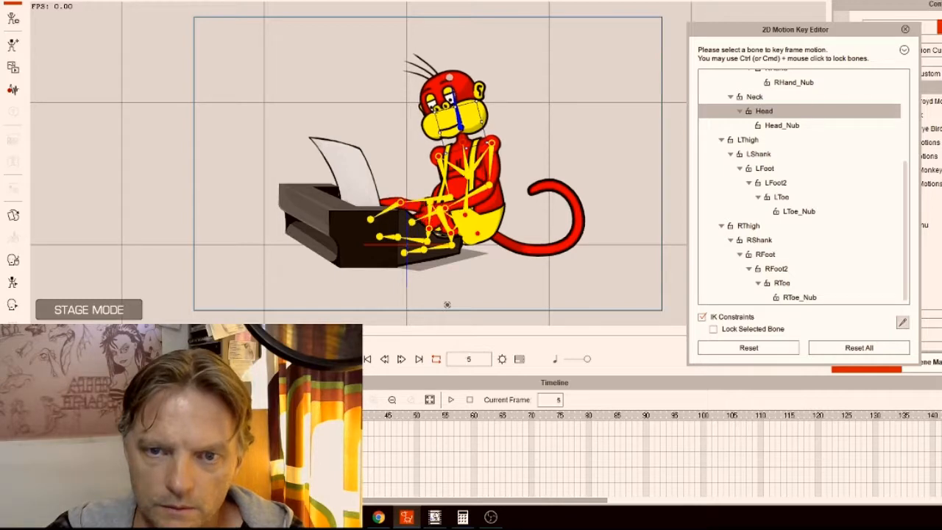
key(period)
key(period)
key(period)
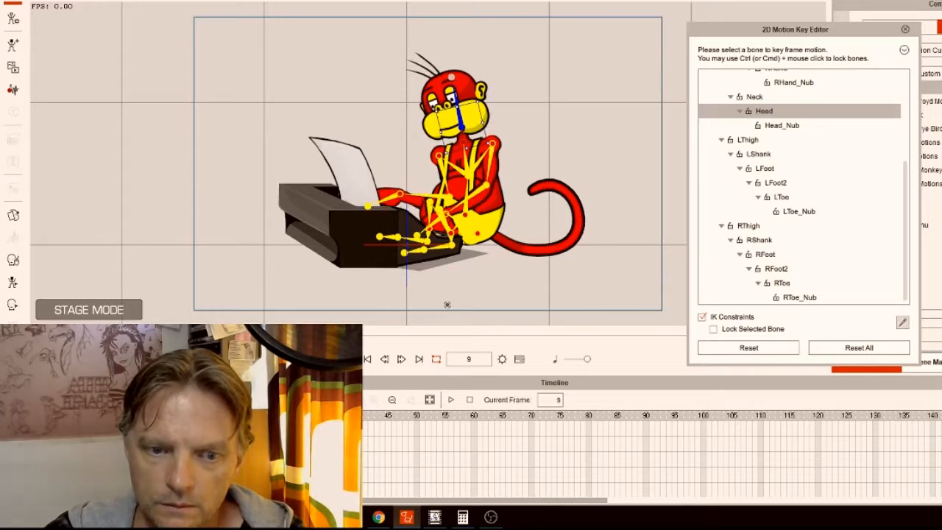
key(comma)
key(comma)
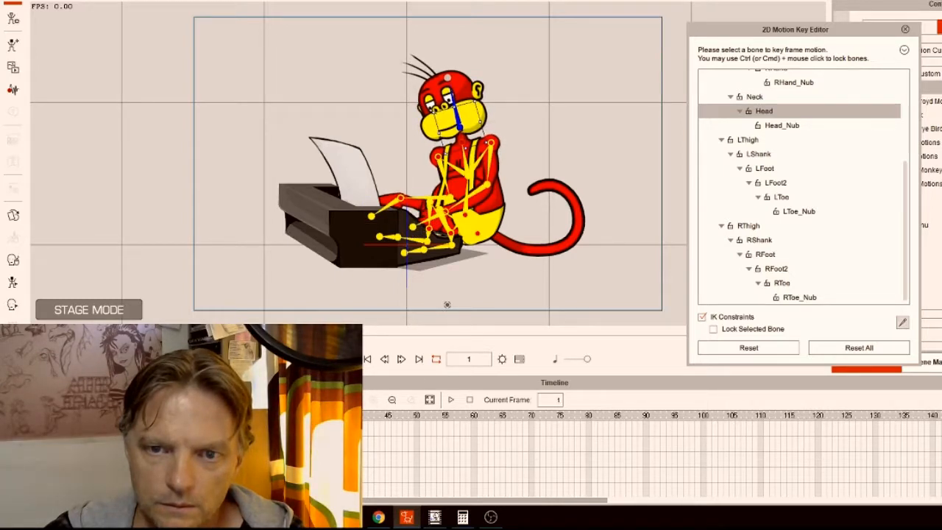
key(period)
key(period)
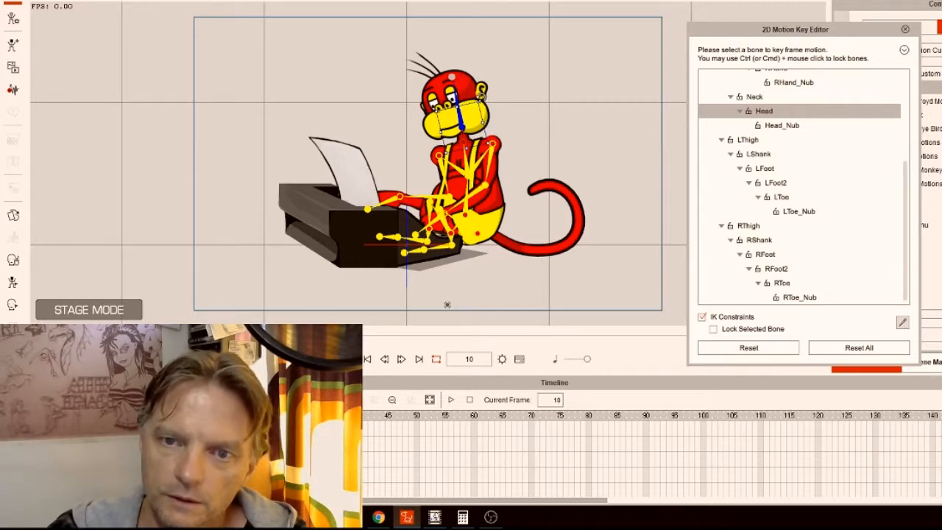
drag(481, 97, 479, 96)
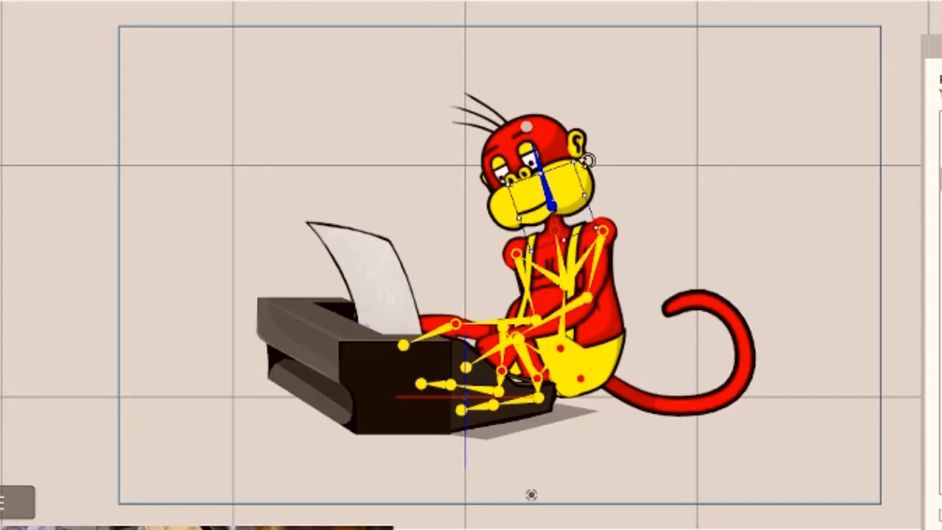
drag(589, 160, 594, 158)
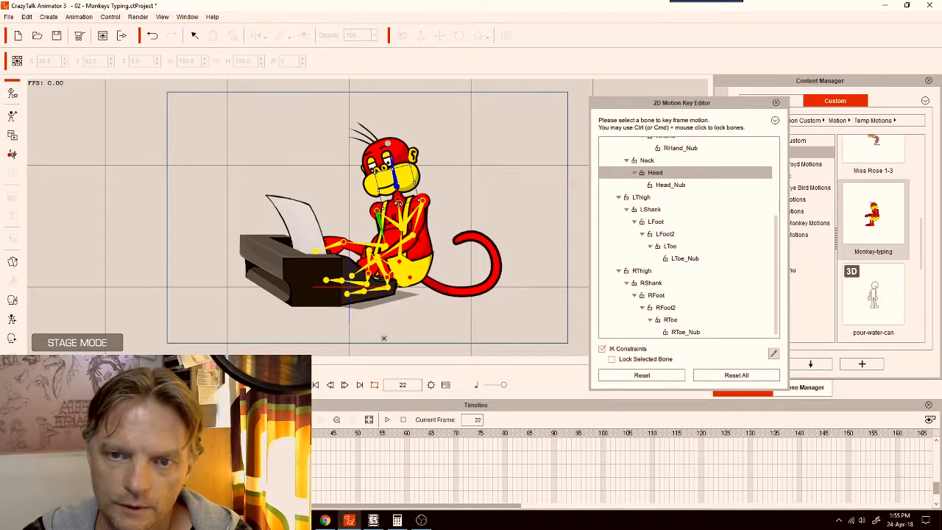
- At frame 22, rotate the Head bone slightly toward the typewriter and advance to frame 27
drag(418, 159, 414, 167)
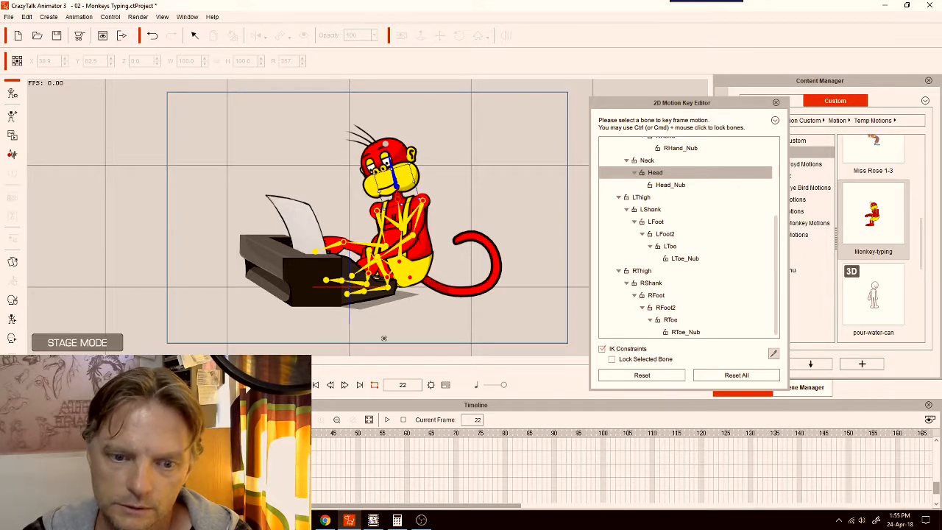
key(Right)
key(Right)
key(Right)
key(Right)
key(Right)
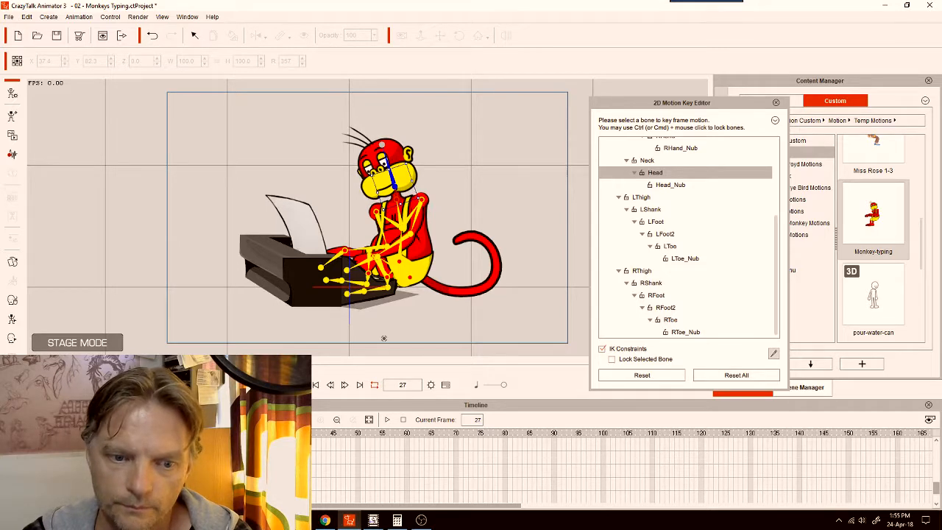
- Paste the Head bone's starting keyframe at frame 27 so the motion loops, and play it back
key(Home)
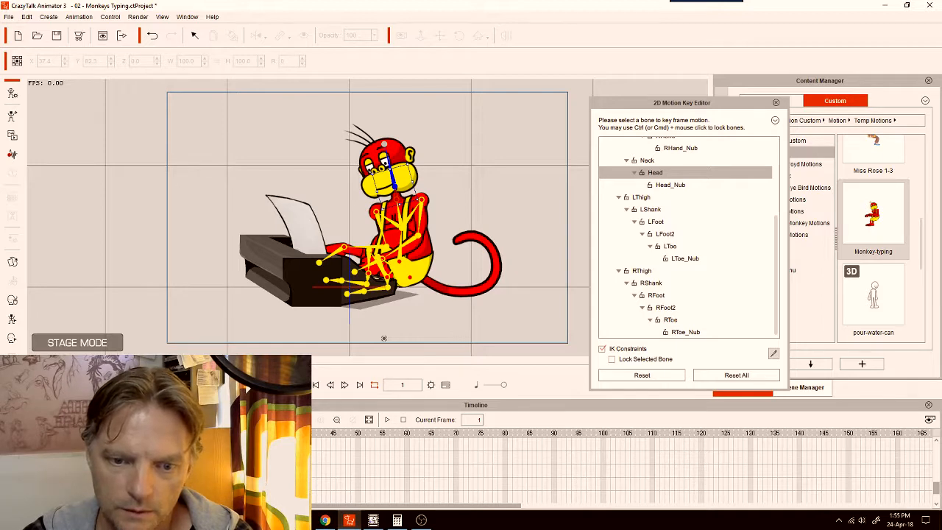
click(245, 443)
right_click(245, 443)
click(331, 379)
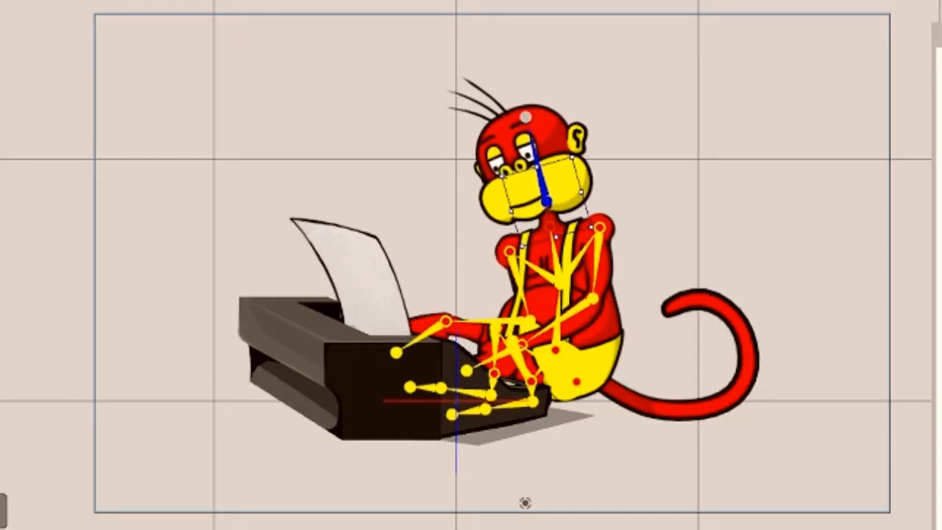
key(space)
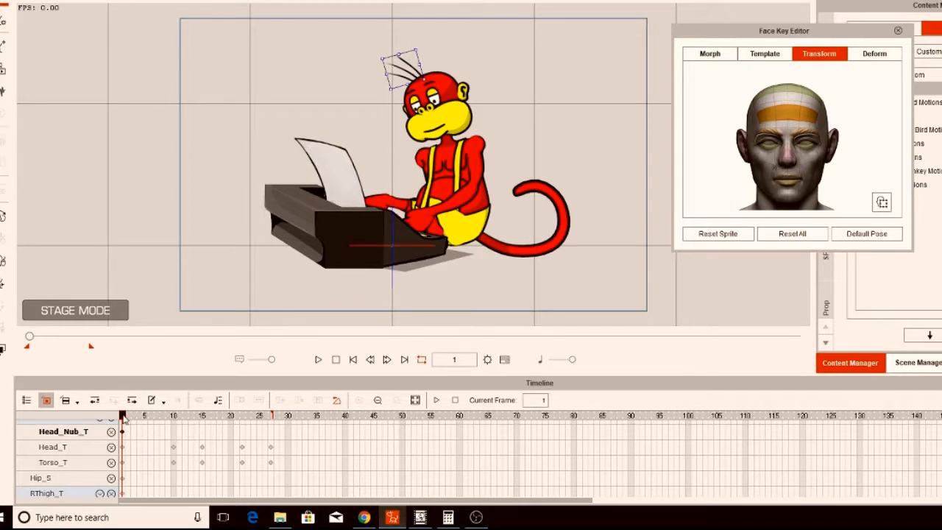
- At frame 10, rotate the monkey's hair tuft slightly toward the typewriter to a rotation of 353
drag(123, 418, 175, 442)
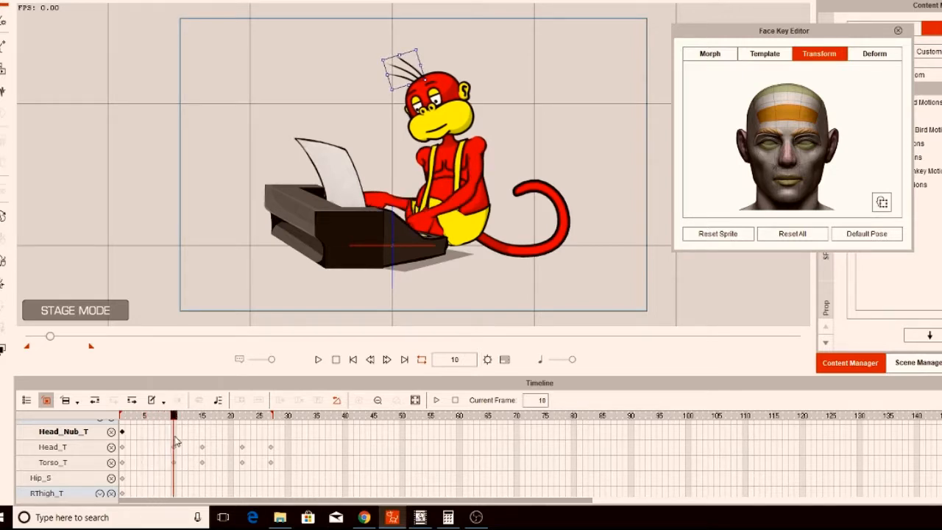
mouse_move(176, 442)
mouse_down()
mouse_move(110, 442)
mouse_move(174, 440)
mouse_up()
drag(423, 43, 421, 43)
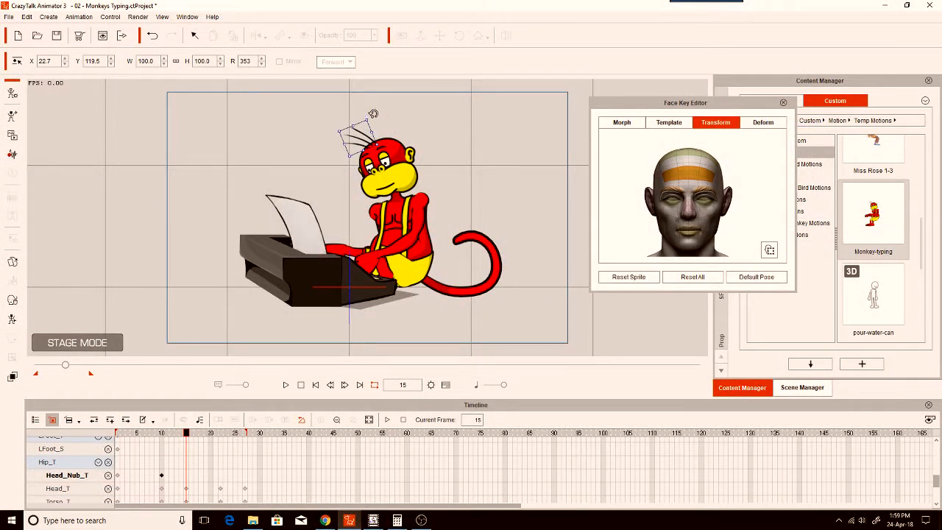
- Keyframe the hair tuft's rotation at 3 on frame 15 and at 357 on frame 22
drag(374, 113, 378, 114)
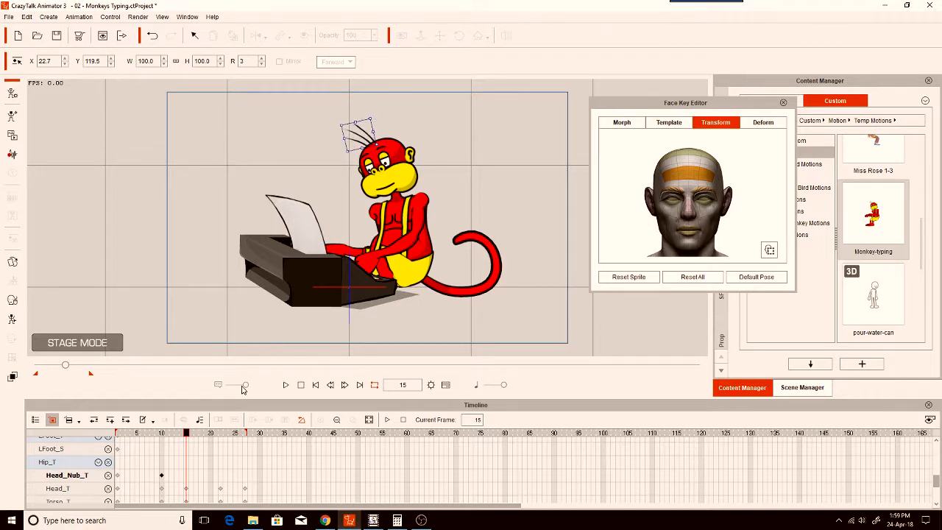
click(110, 421)
drag(186, 434, 220, 470)
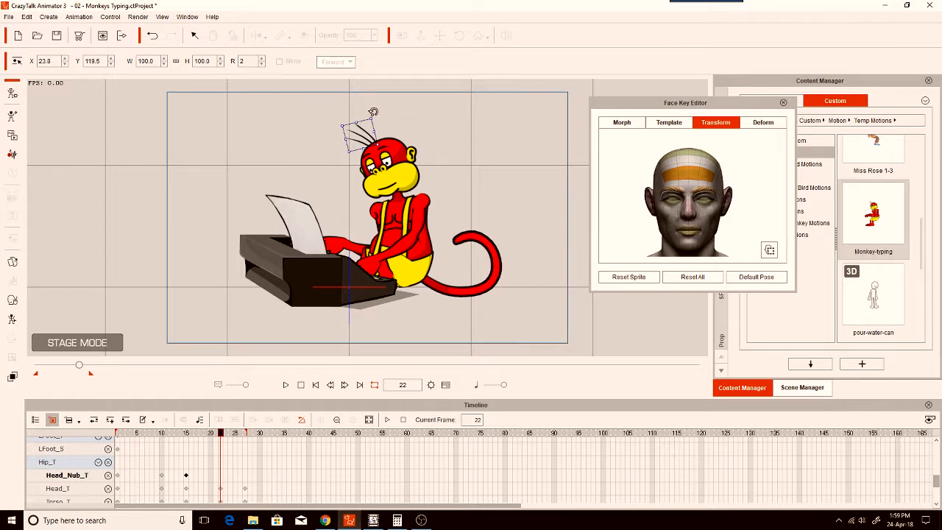
drag(374, 112, 371, 114)
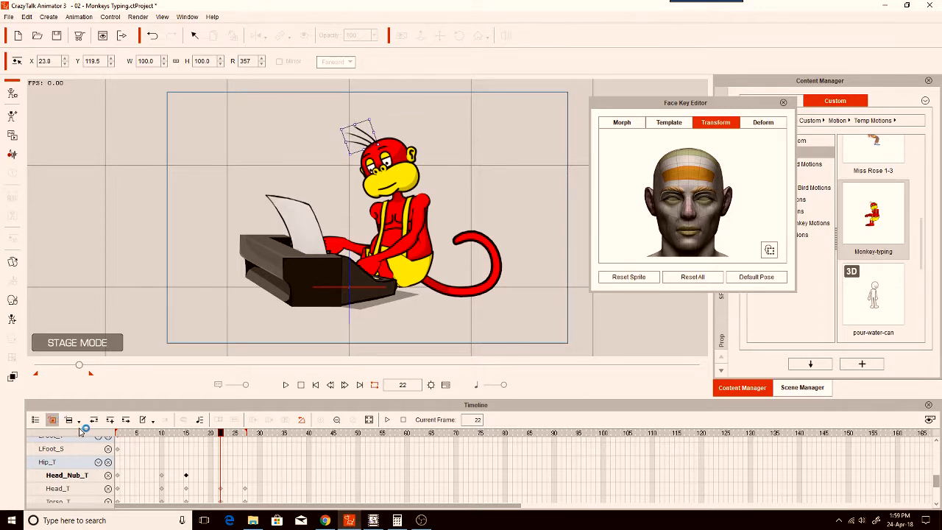
click(110, 421)
- Copy the hair's Head_Nub_T keyframe from frame 1 to frame 27 and play back the motion from the start
click(117, 476)
right_click(118, 476)
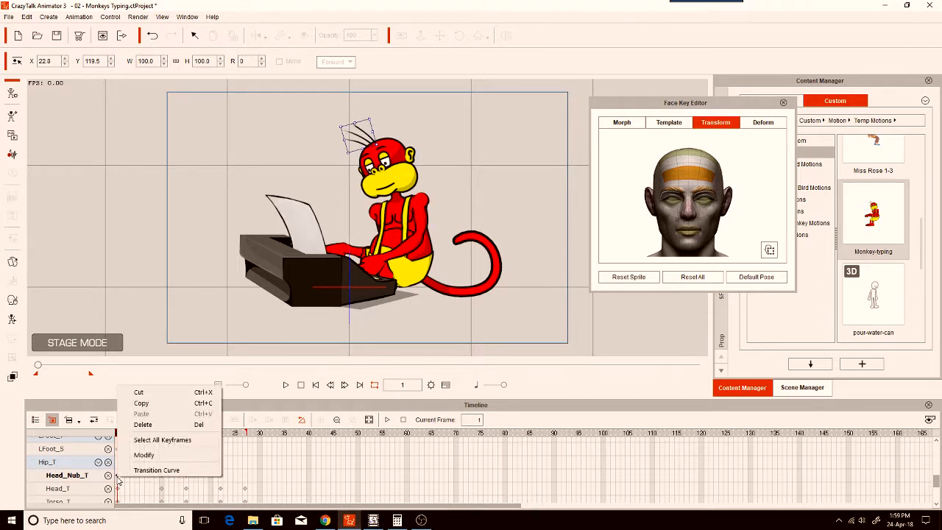
click(151, 407)
click(246, 479)
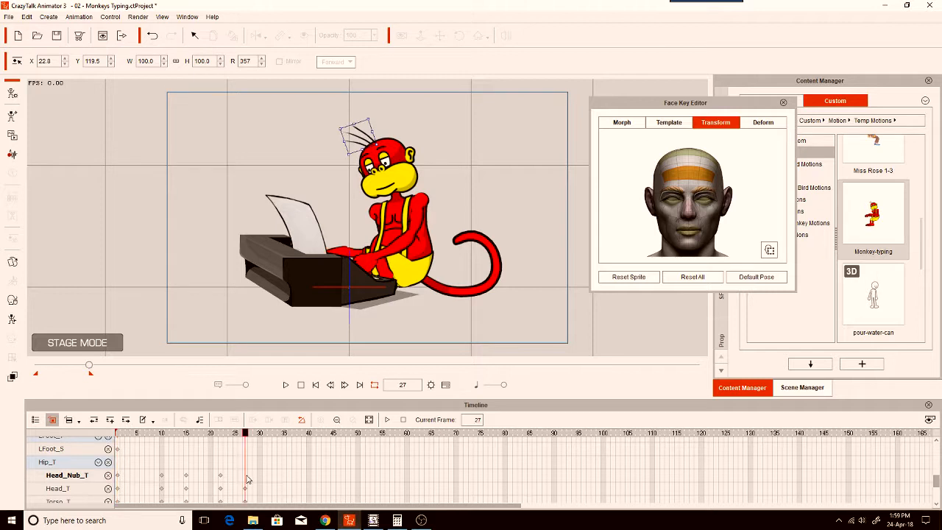
right_click(247, 479)
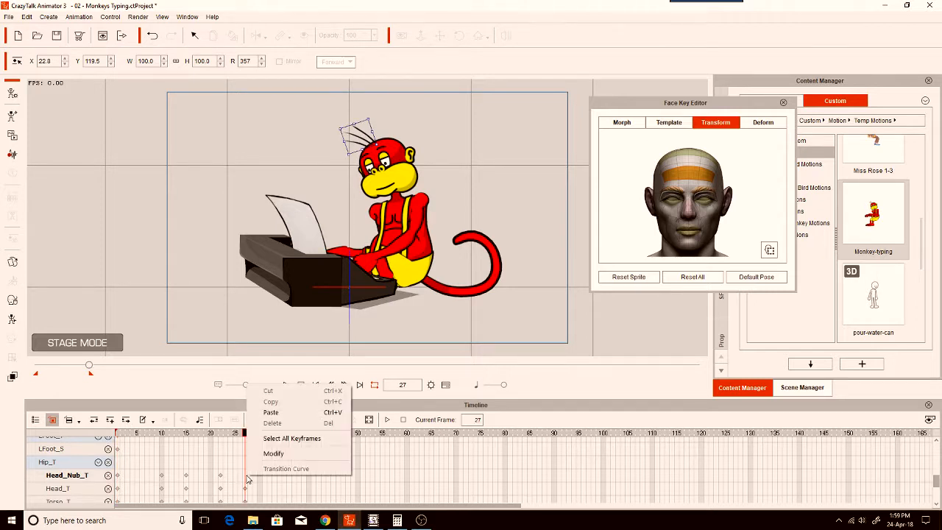
click(275, 414)
drag(246, 434, 115, 439)
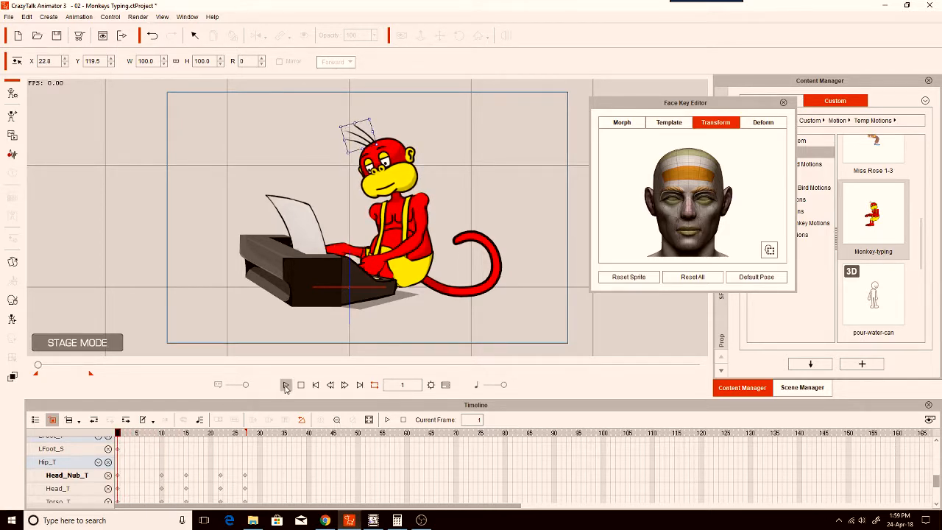
click(286, 385)
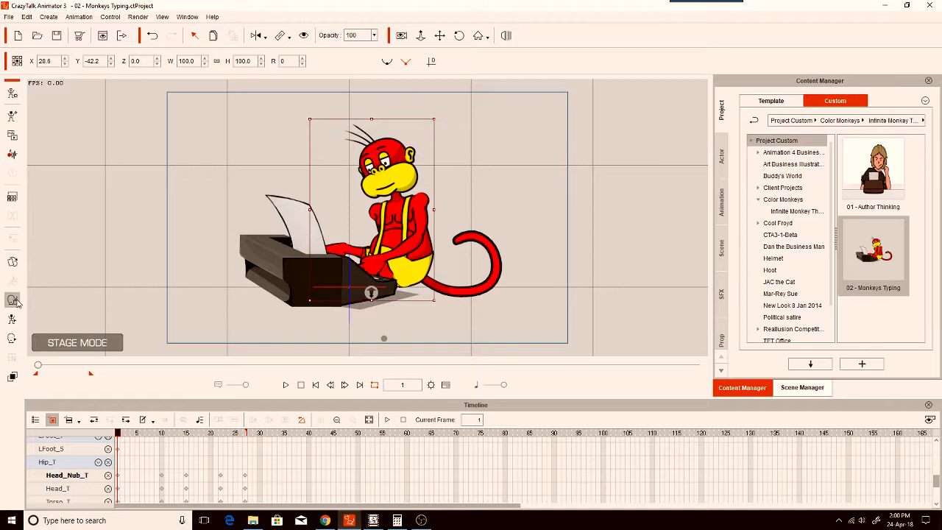
- Open Face Puppet for the monkey and preview its full-face puppeting control
click(13, 300)
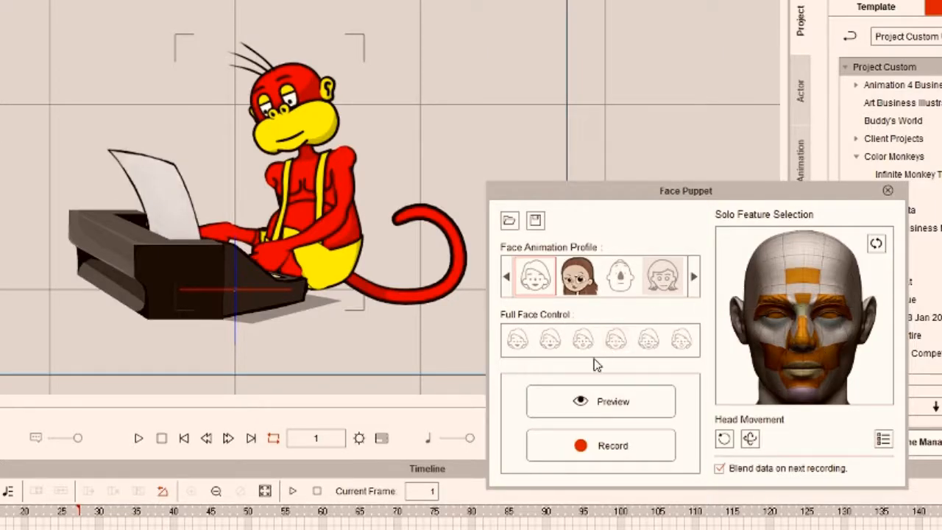
click(597, 399)
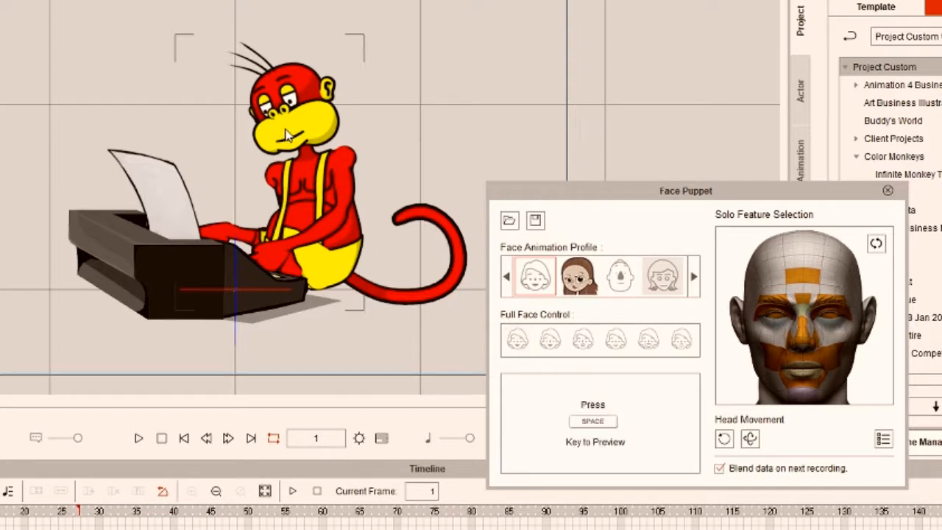
key(space)
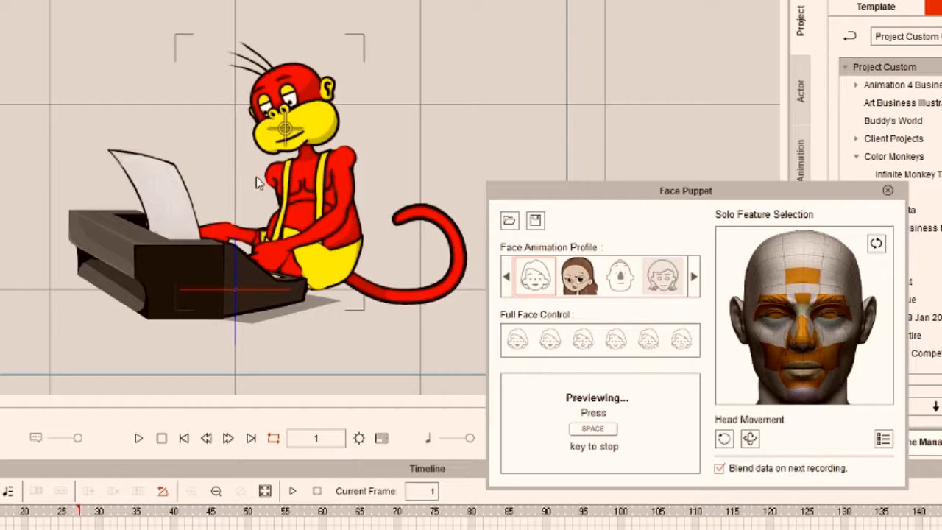
key(space)
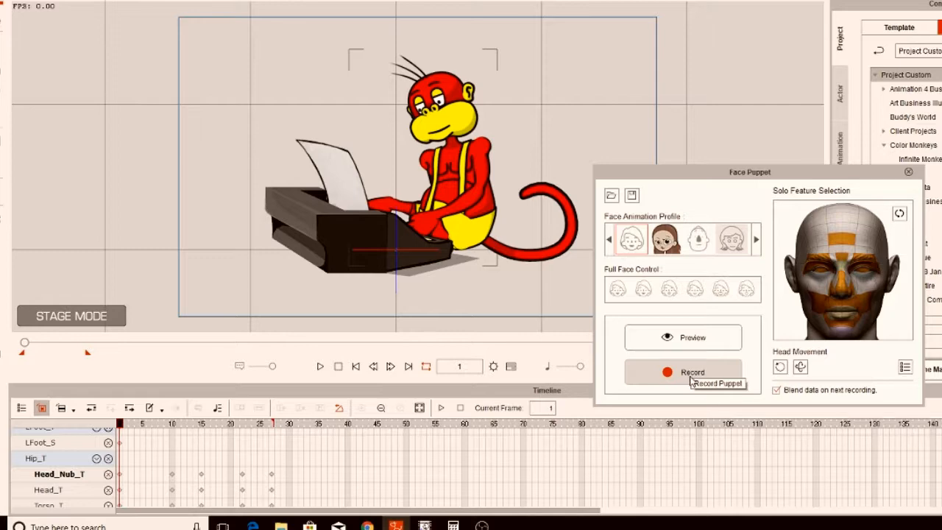
- Record a Face Puppet performance over the typing motion and return to frame 1
click(692, 375)
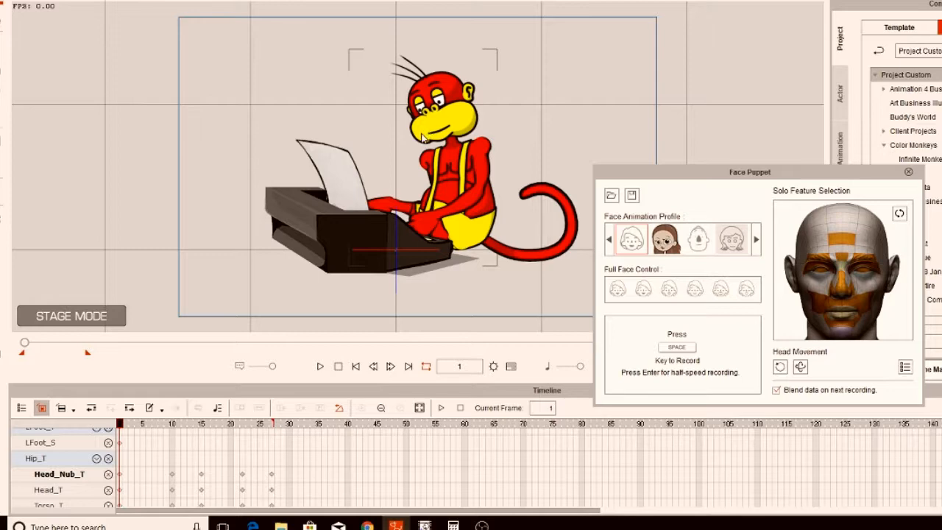
key(space)
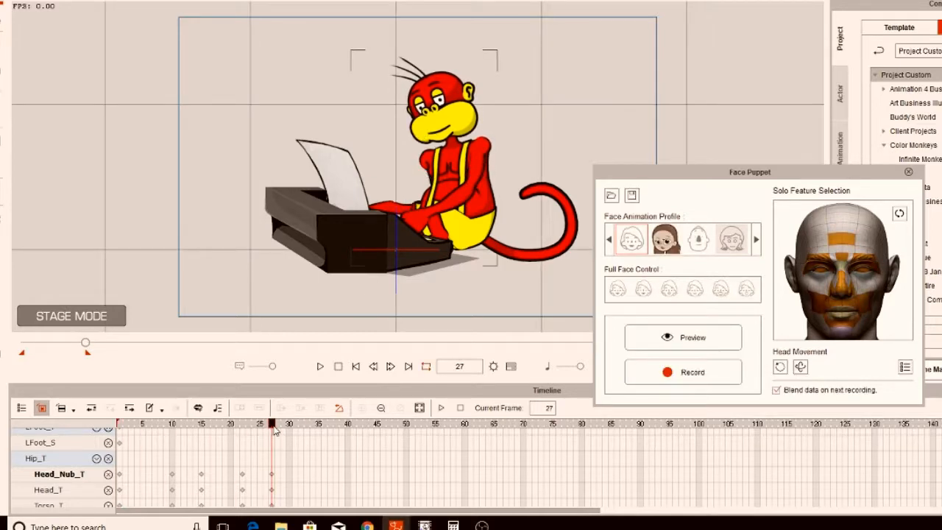
drag(272, 426, 104, 459)
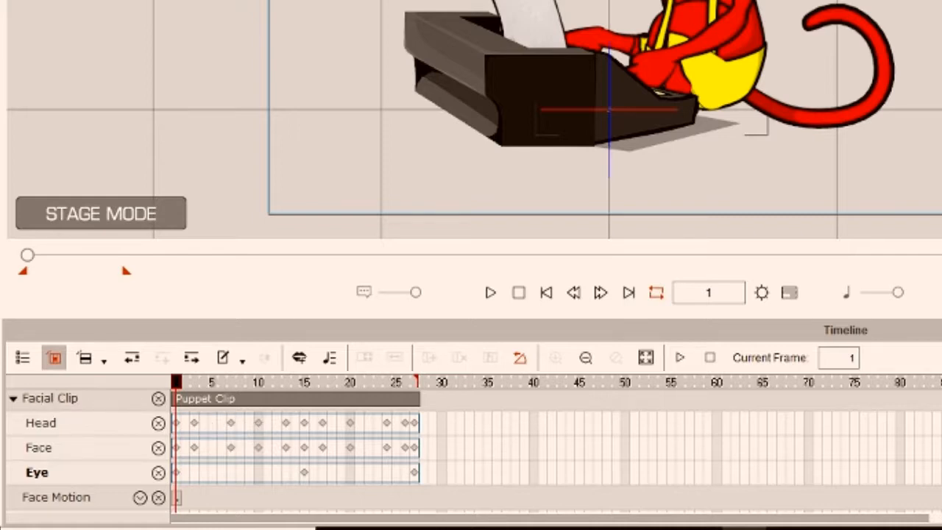
- Review the monkey's facial clip keyframes, inspect the Eye key at frame 15, and play back the motion from frame 1
scroll(471, 449, up, 6)
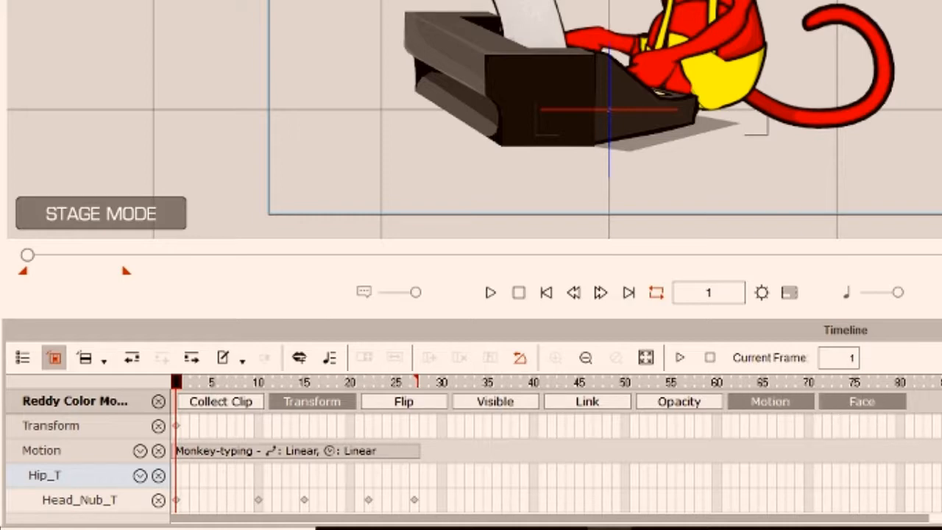
scroll(471, 449, down, 6)
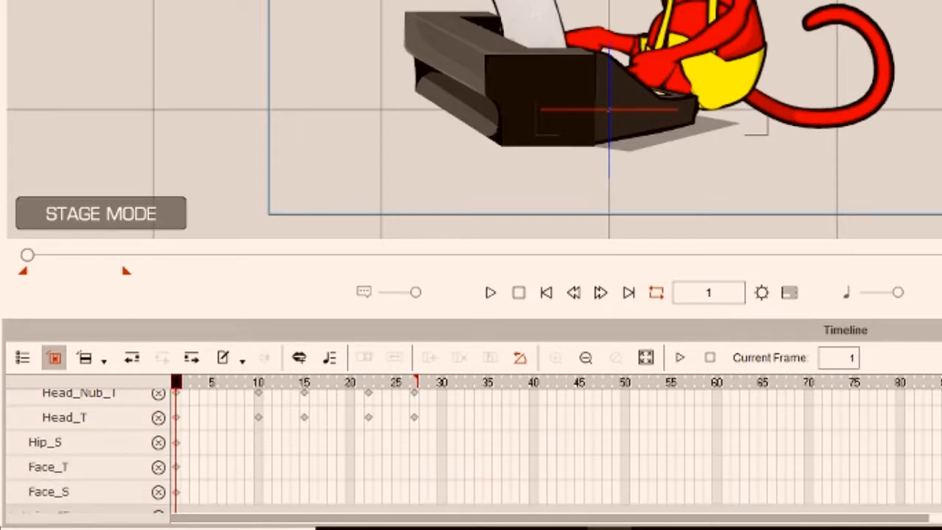
scroll(471, 449, down, 2)
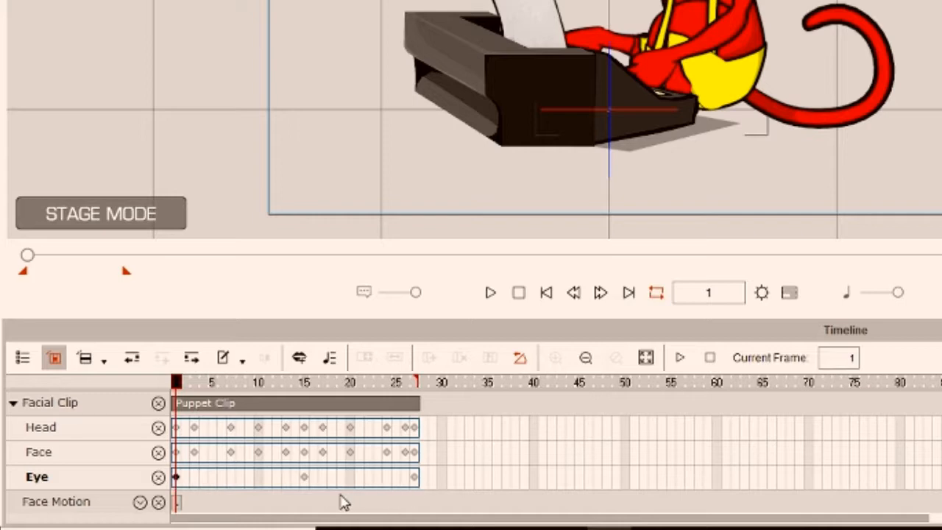
click(305, 480)
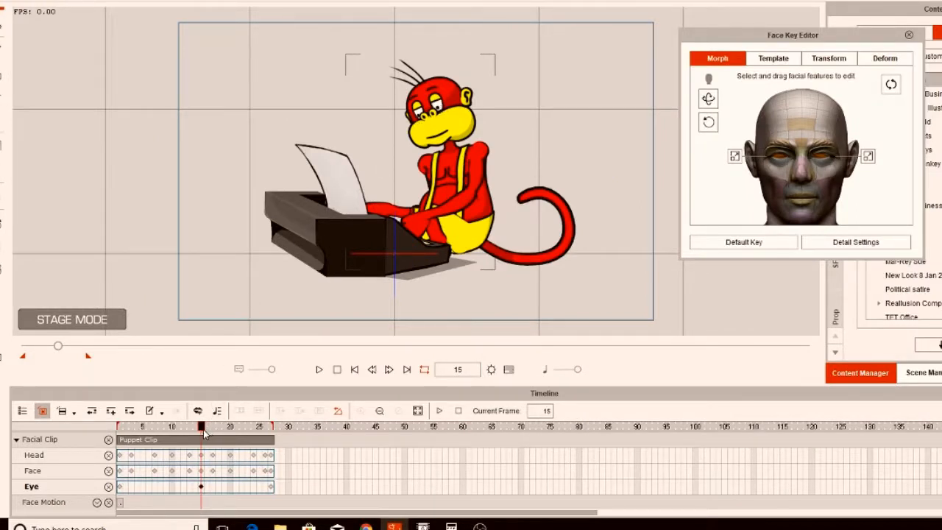
drag(201, 430, 120, 449)
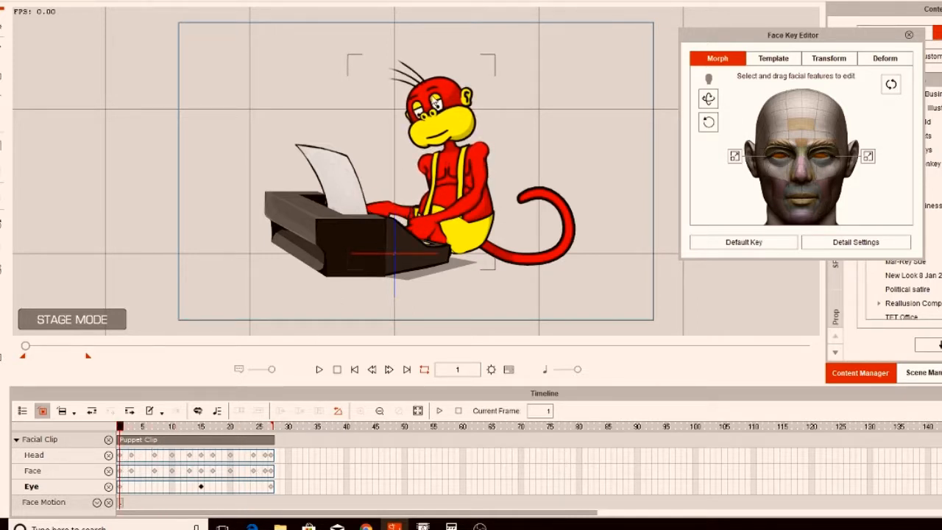
click(320, 370)
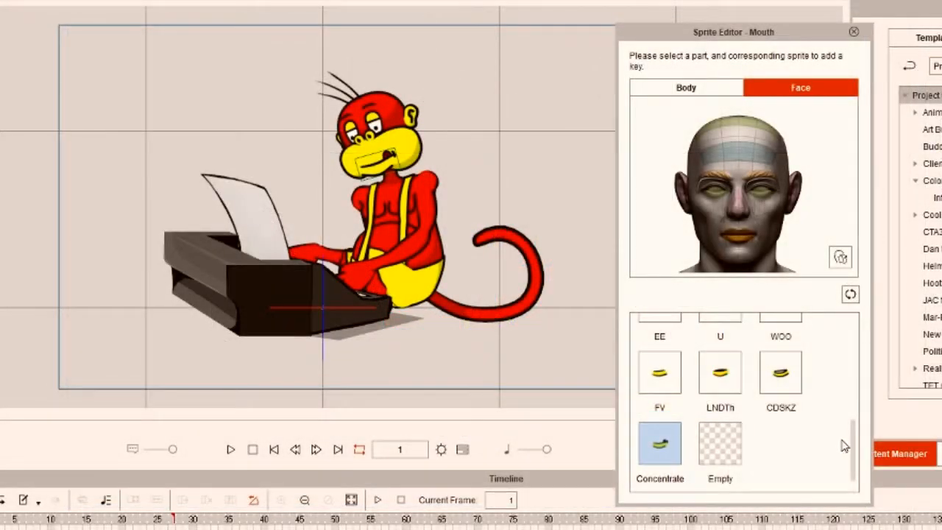
- Try the EE, LNDTh, CDSKZ, WOO and Oh mouth sprites on the monkey at frame 1
drag(852, 449, 856, 417)
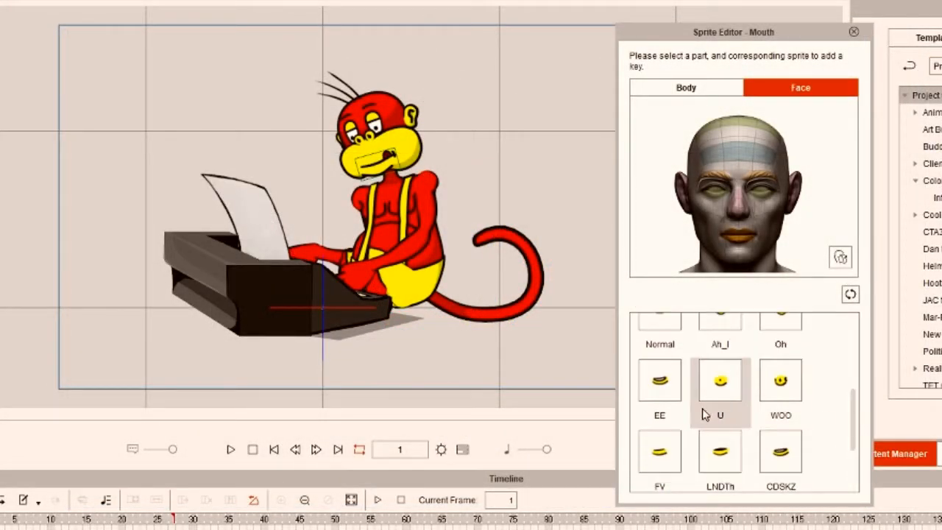
click(661, 388)
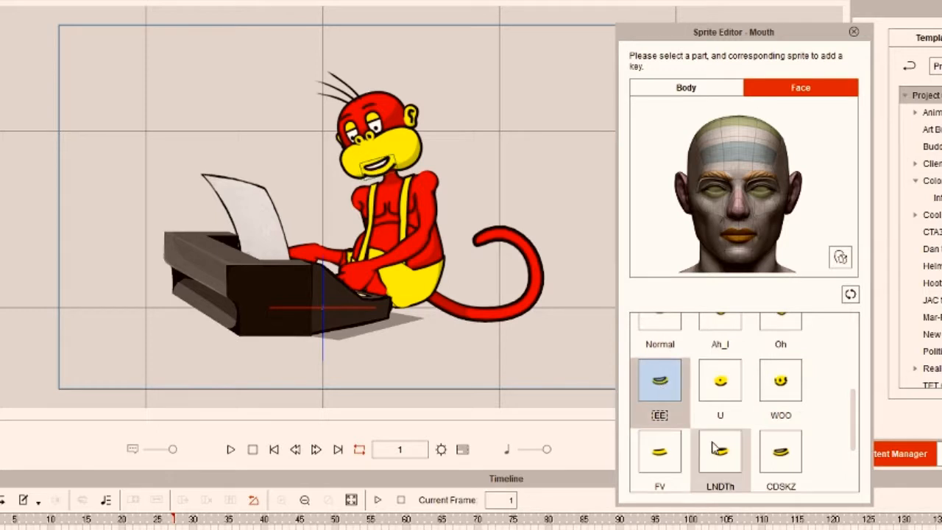
click(721, 455)
scroll(743, 453, down, 1)
click(783, 437)
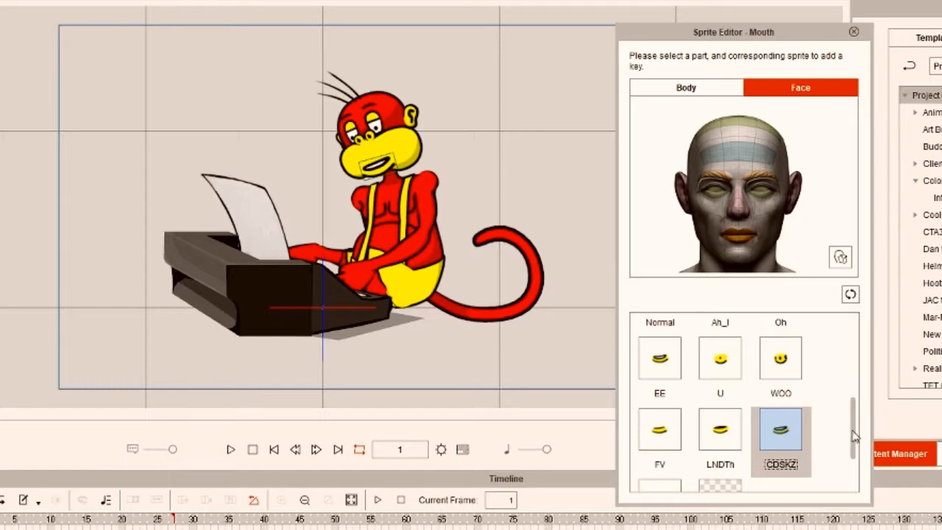
drag(854, 442, 859, 406)
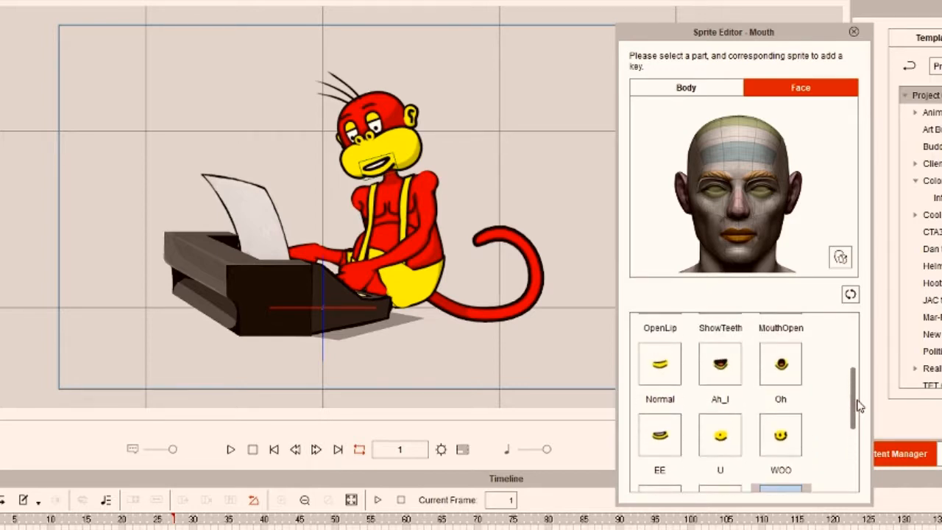
click(781, 438)
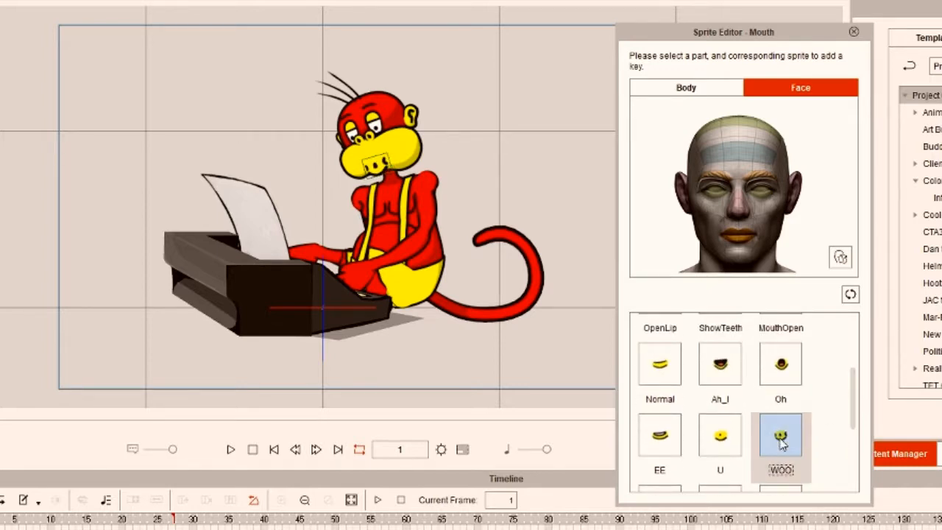
click(781, 364)
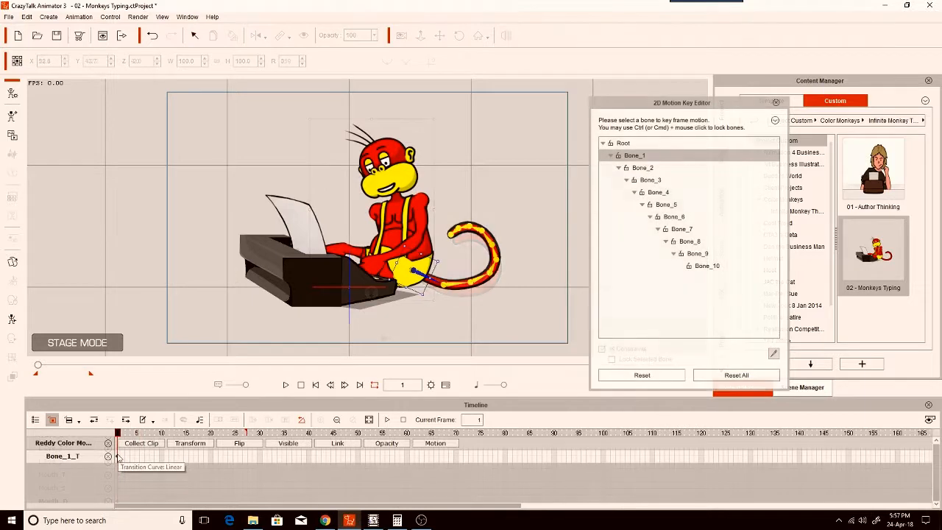
- Copy the tail's Bone_1 keyframe from frame 1 to frame 27 and go to frame 14
right_click(117, 457)
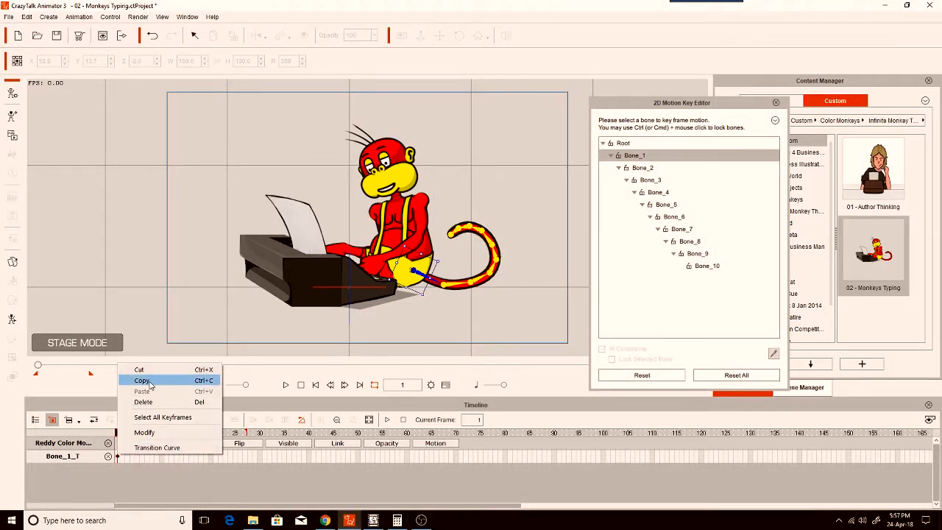
click(144, 381)
click(245, 461)
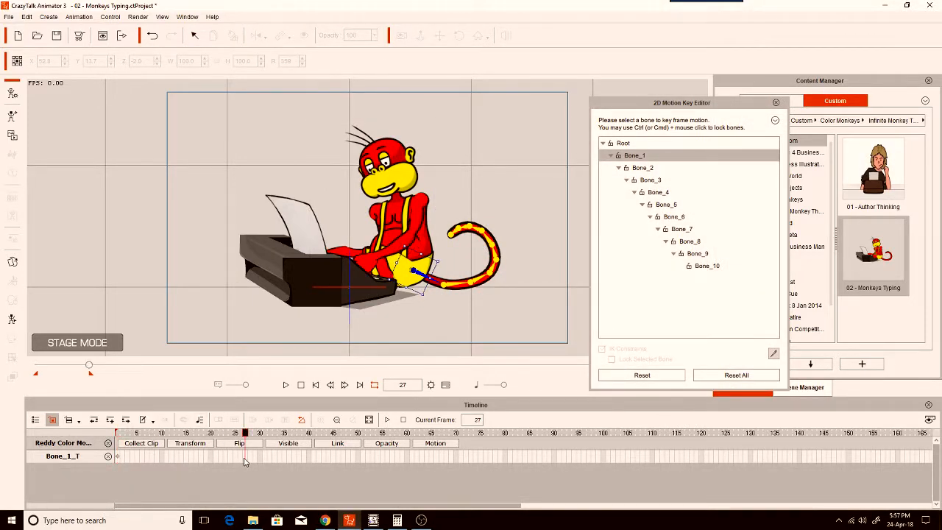
right_click(245, 462)
click(265, 394)
click(184, 461)
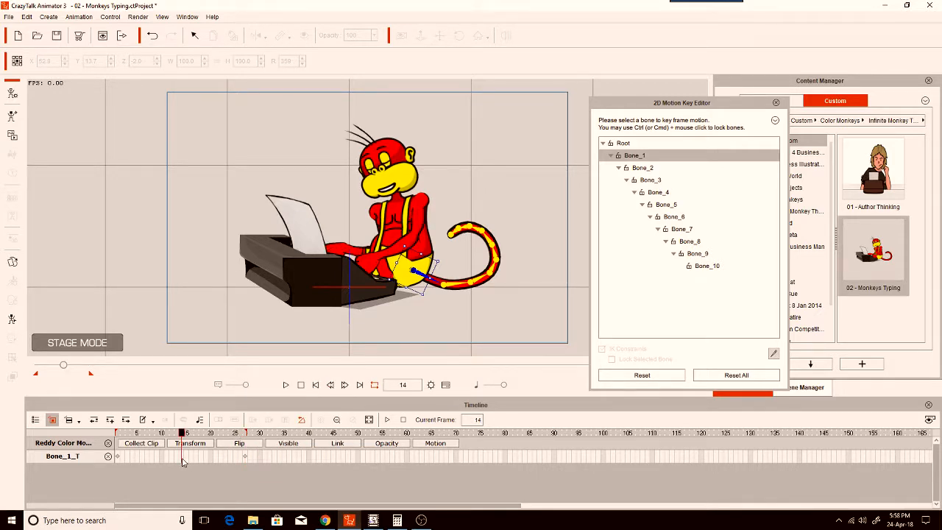
- At frame 11, rotate the tail's Bone_3 and Bone_4 slightly to curl the tail inward
mouse_move(181, 483)
mouse_down()
mouse_move(110, 490)
mouse_move(167, 493)
mouse_up()
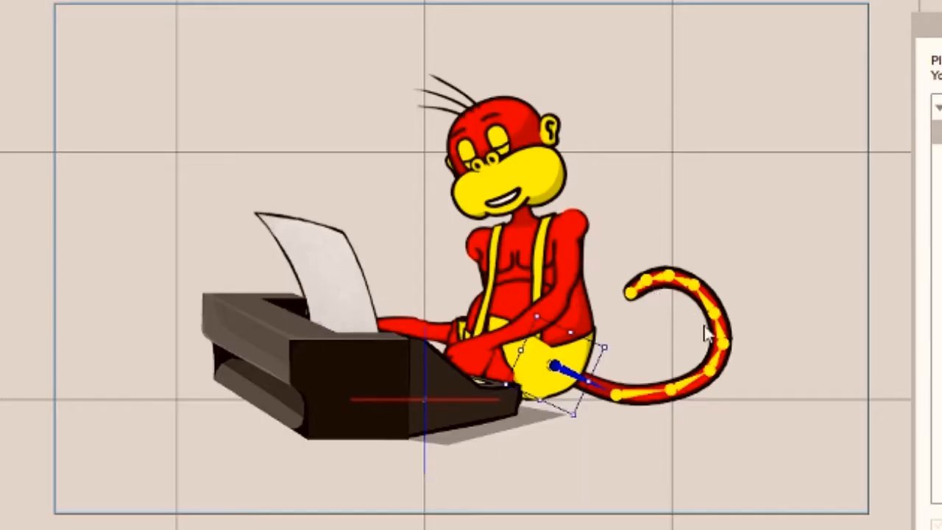
click(727, 355)
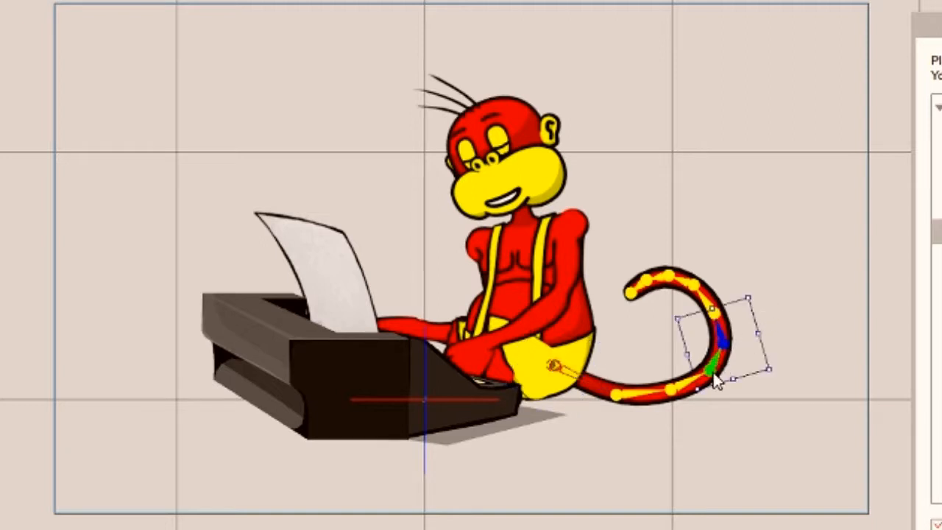
click(683, 394)
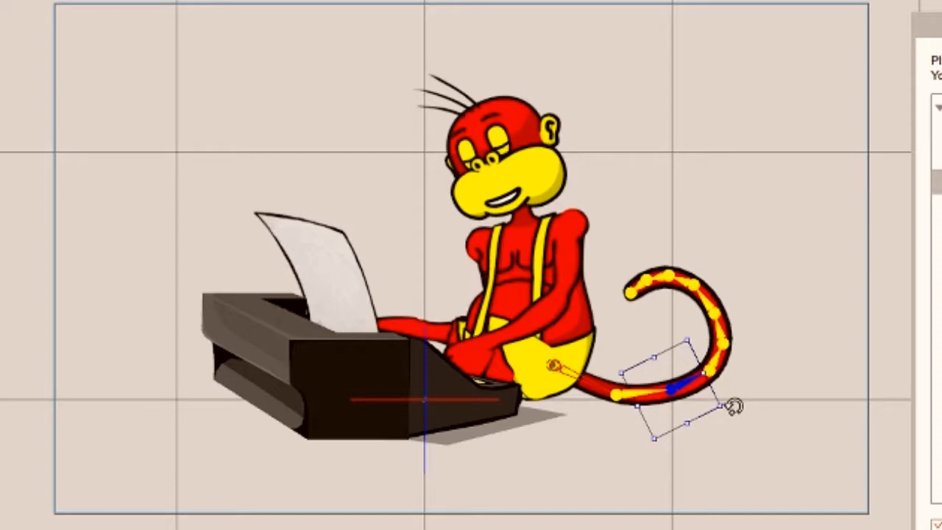
drag(734, 406, 736, 403)
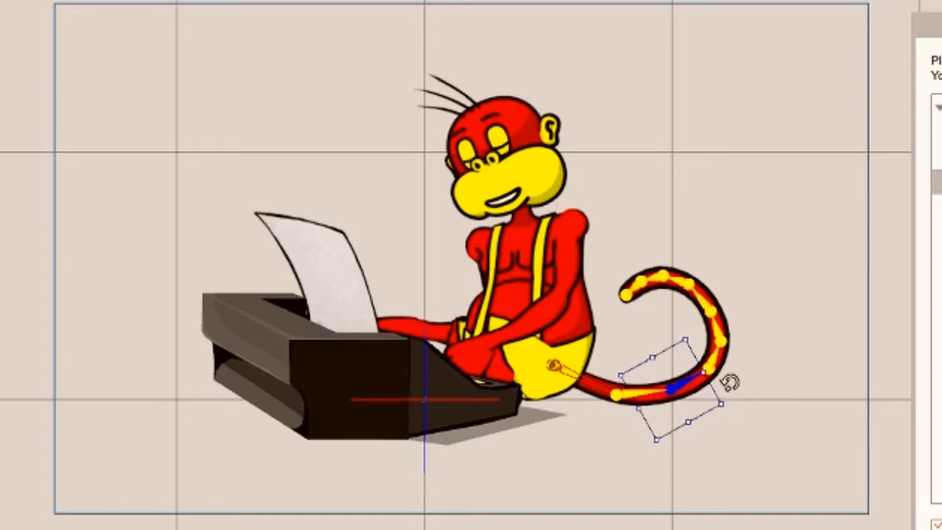
click(713, 360)
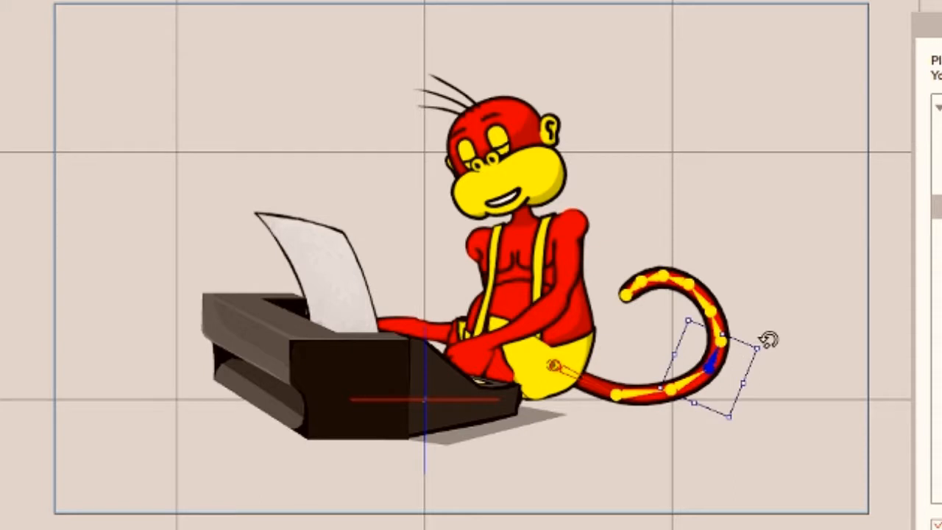
drag(769, 339, 766, 337)
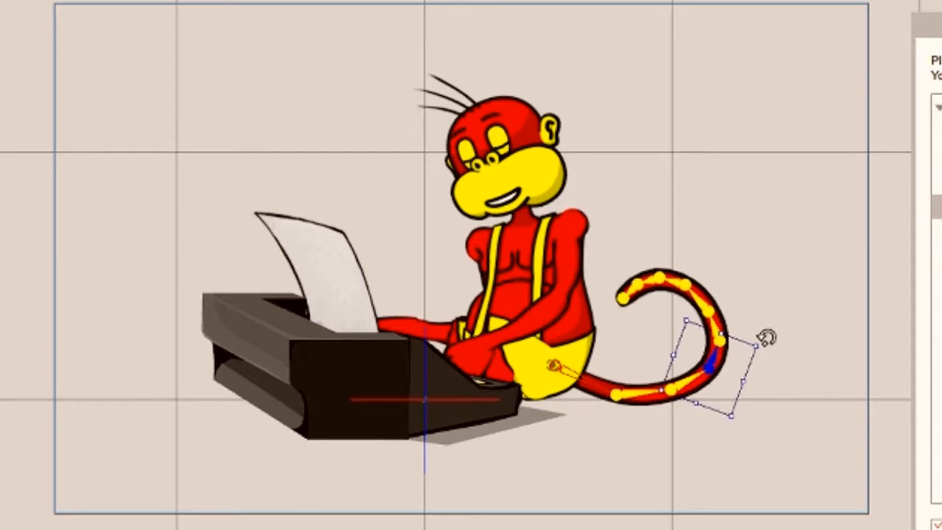
- Adjust Bone_5 through Bone_8 at frame 11 to curl the tail's upper end further
click(719, 335)
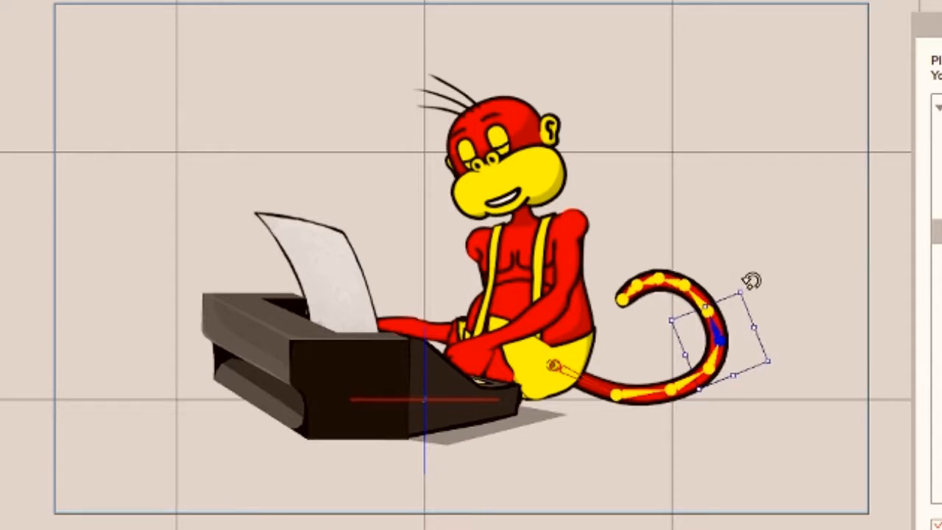
click(701, 303)
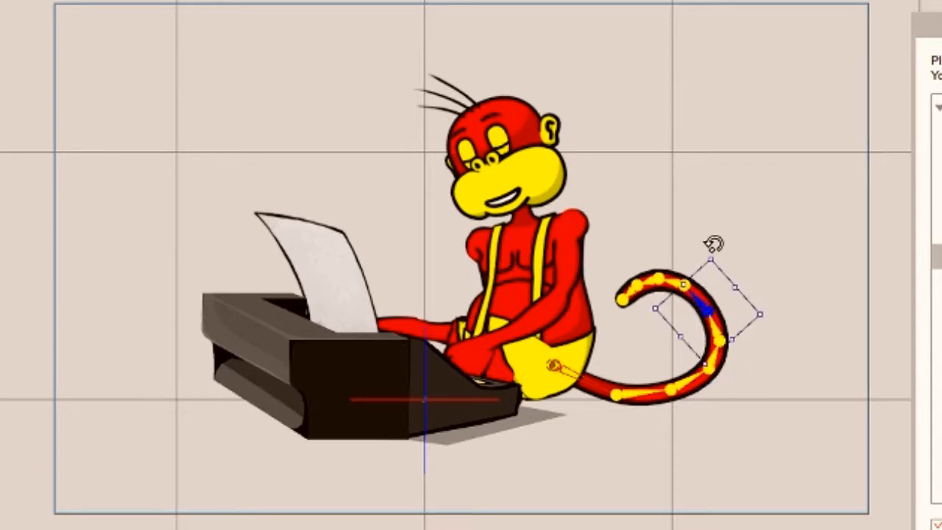
click(675, 289)
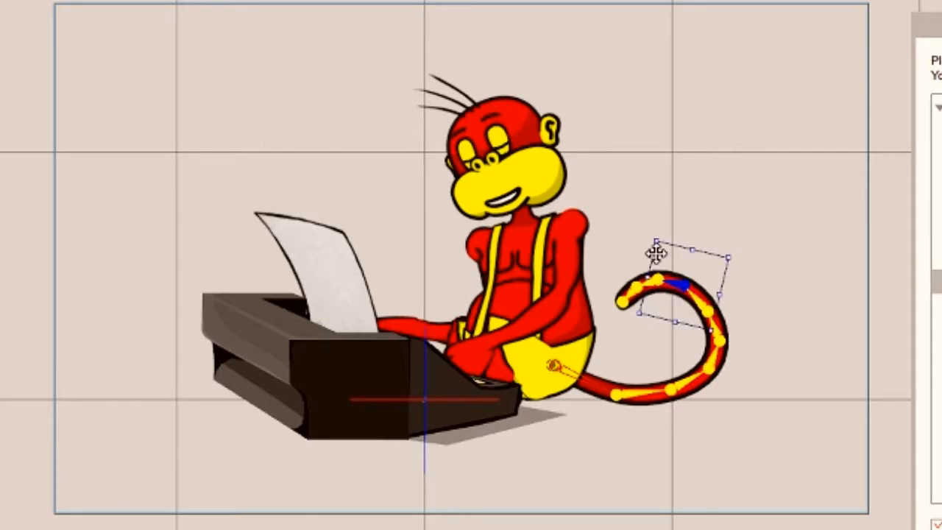
click(659, 289)
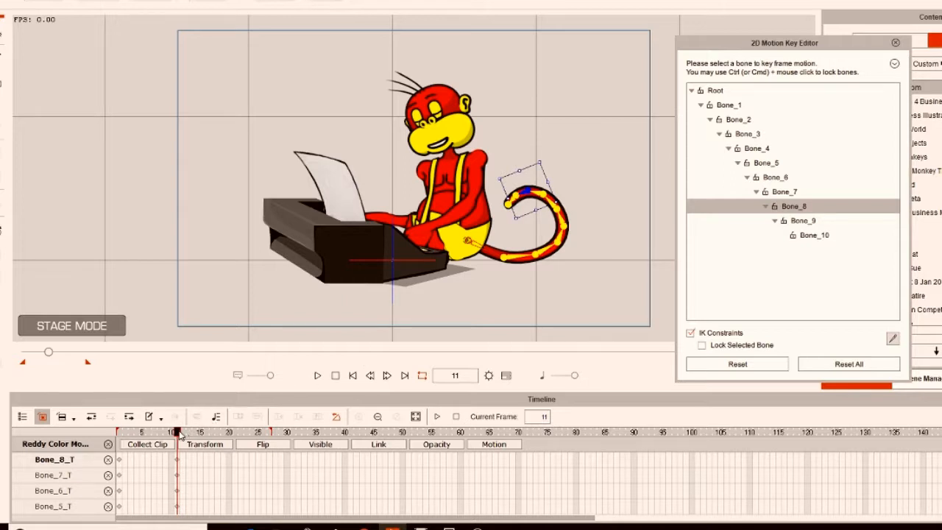
- Move the Bone_3 to Bone_8 keyframes from frame 11 to frame 9 and scrub through the tail motion
mouse_move(177, 434)
mouse_down()
mouse_move(75, 435)
mouse_move(169, 448)
mouse_up()
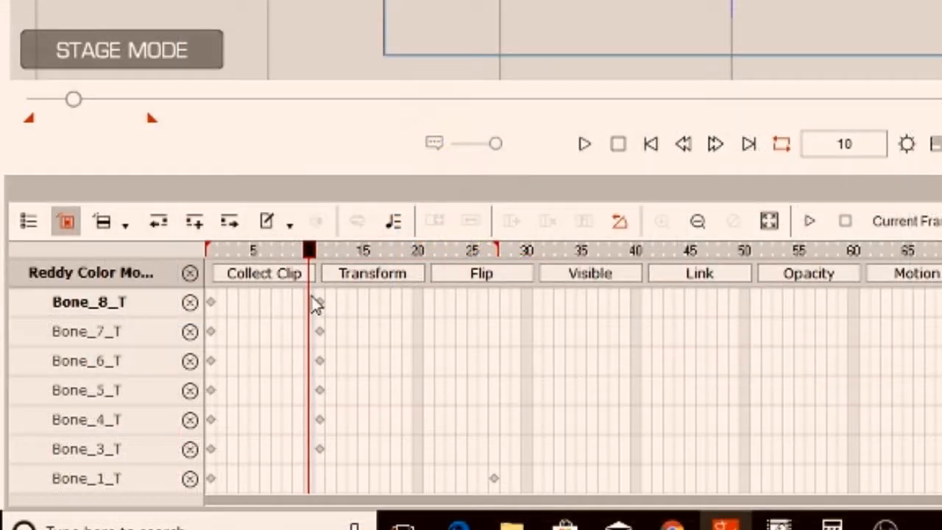
drag(315, 302, 334, 458)
drag(322, 306, 301, 316)
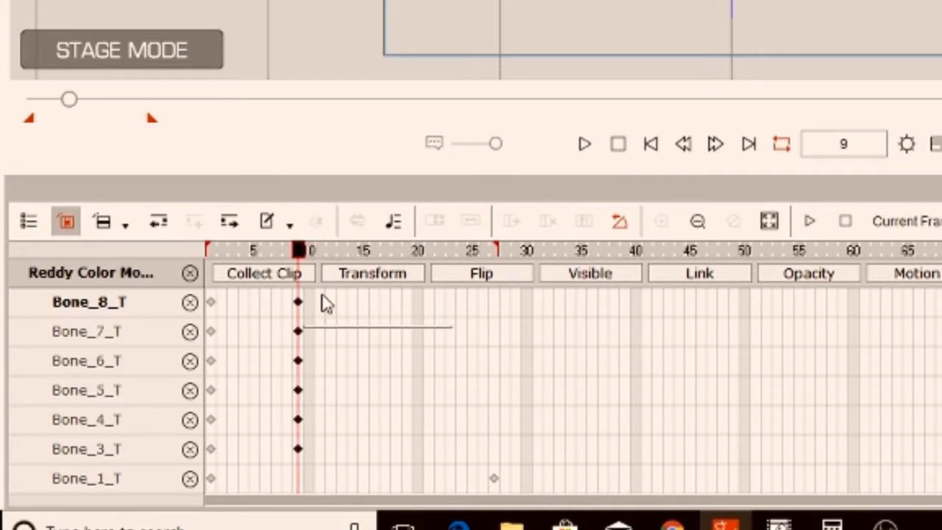
drag(299, 257, 255, 273)
drag(144, 395, 197, 409)
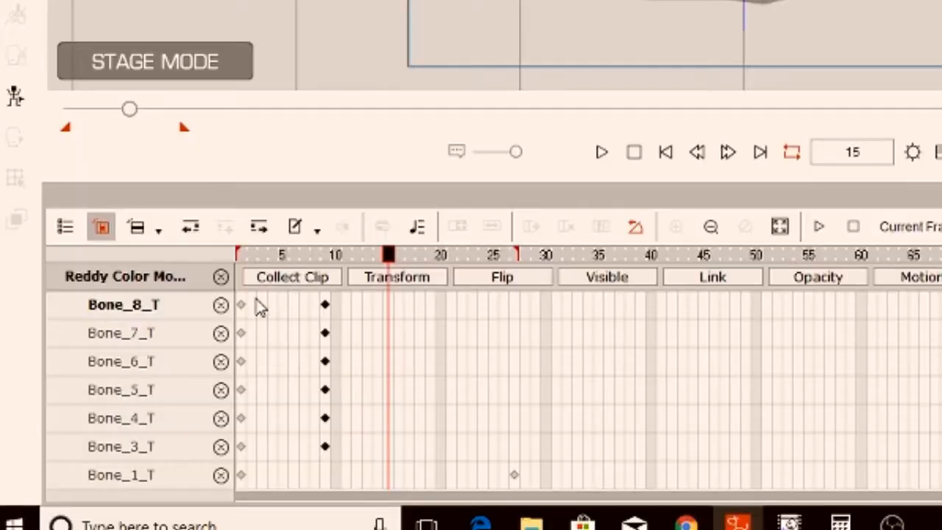
drag(127, 402, 121, 424)
- Copy all the tail bone keyframes from frame 1 to frame 13
drag(245, 346, 231, 493)
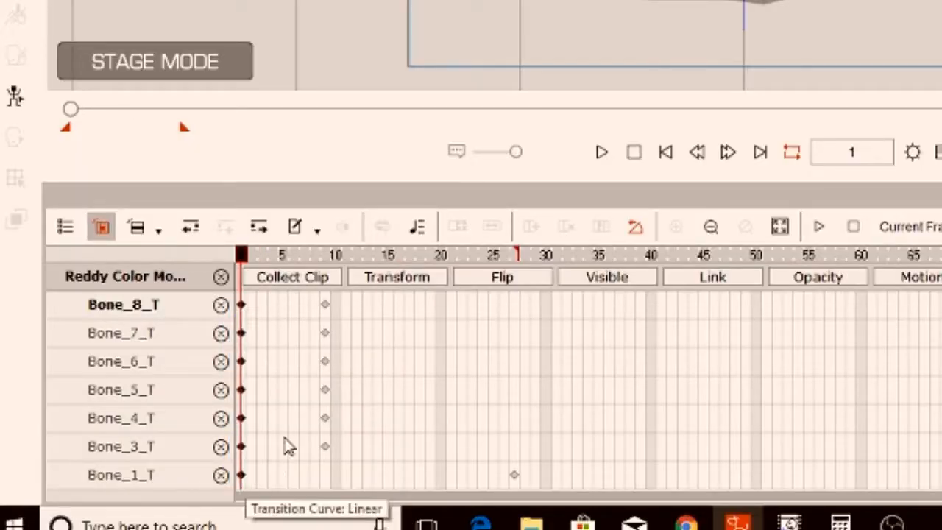
right_click(245, 312)
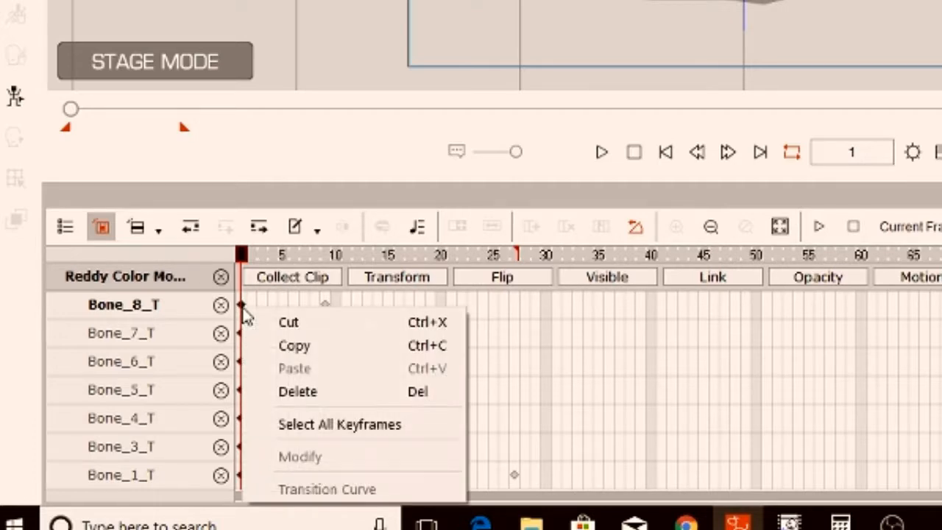
click(278, 343)
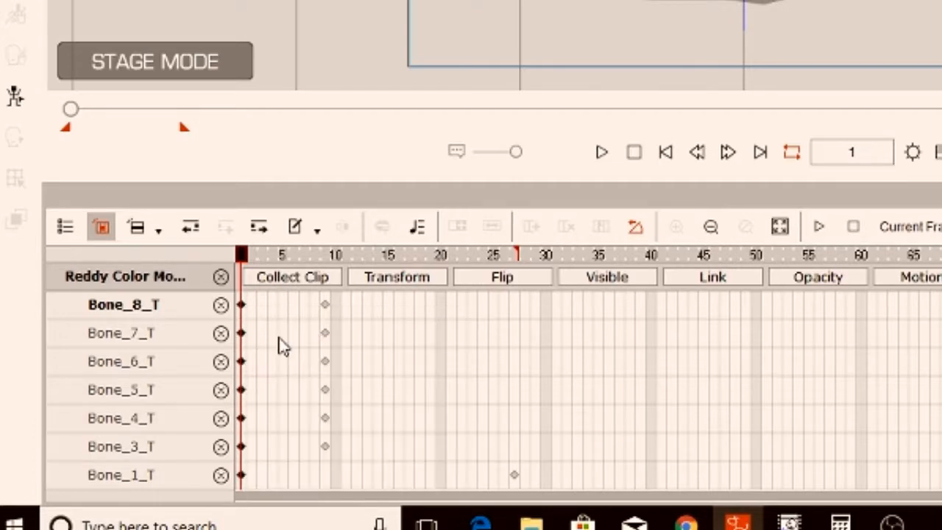
click(368, 309)
right_click(368, 309)
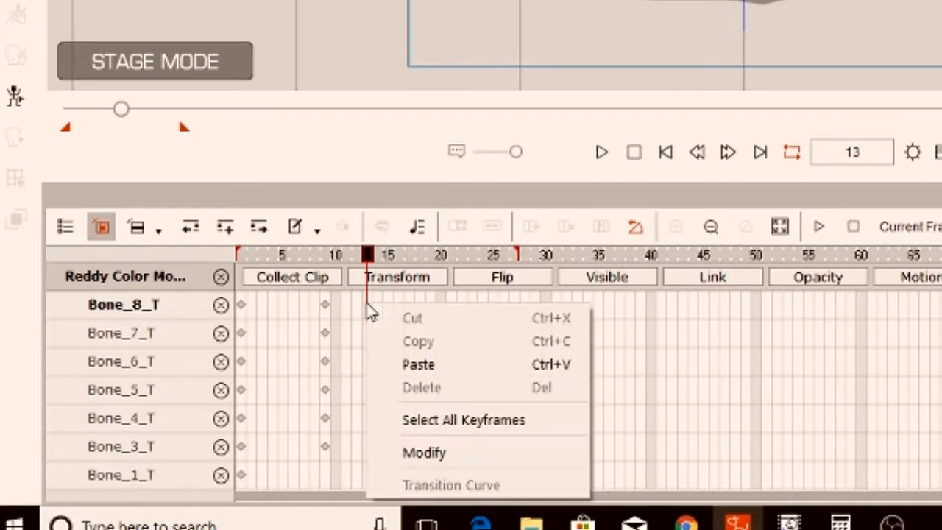
click(417, 364)
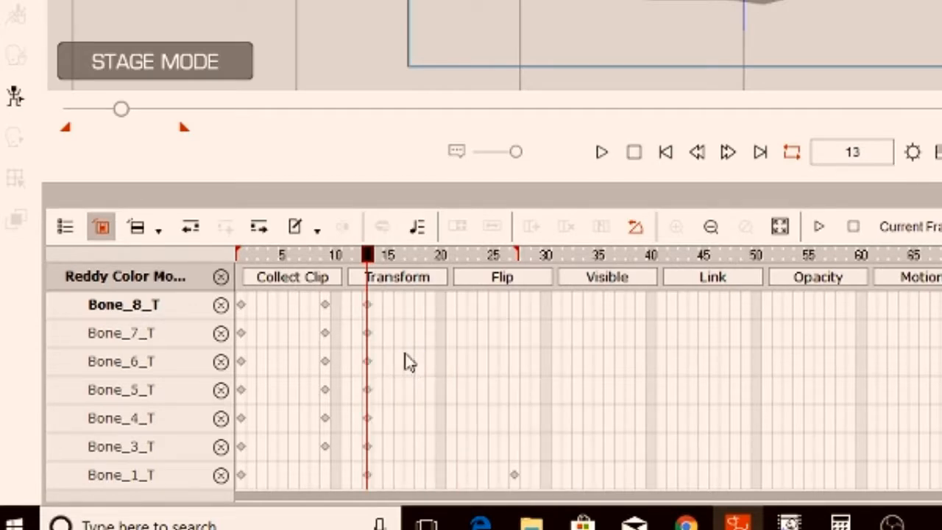
- Paste the frame 1 tail keyframes at frame 27 and shift the frame 13 tail keyframes to frame 14
click(319, 307)
drag(319, 307, 341, 368)
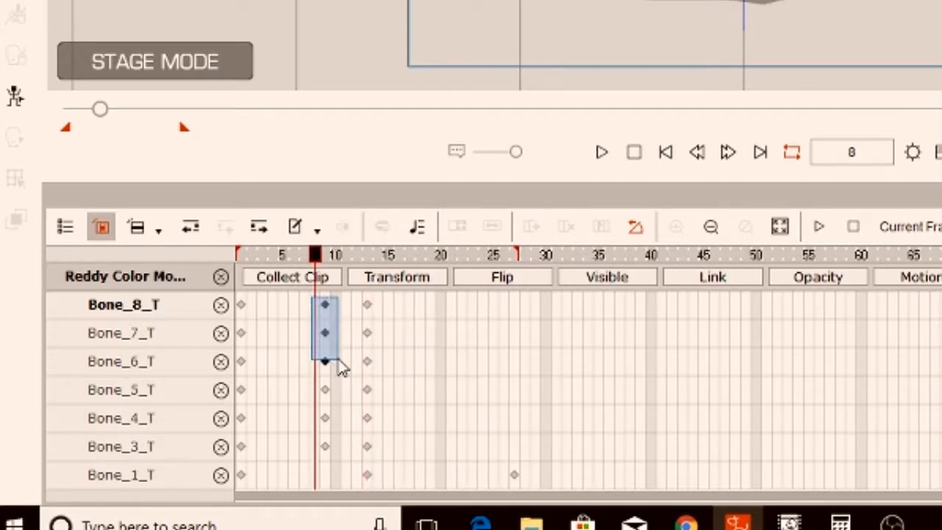
click(331, 306)
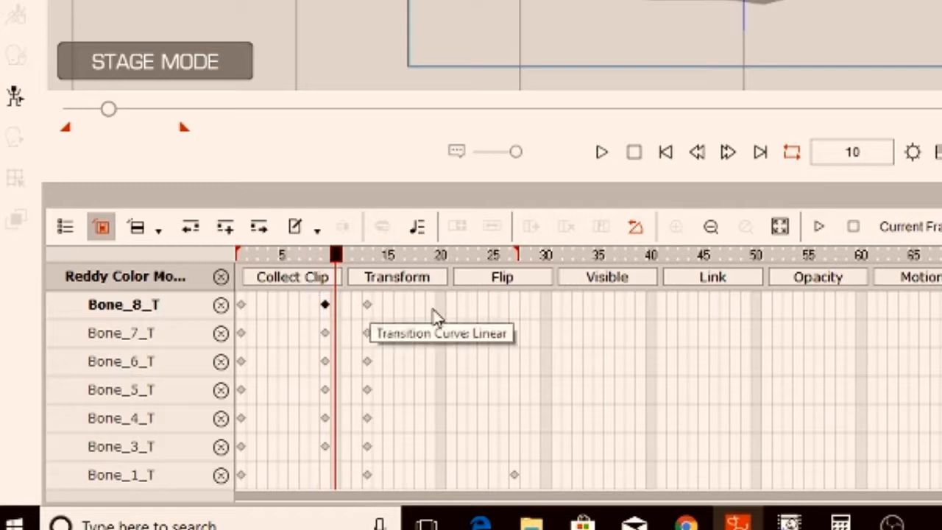
click(516, 315)
right_click(515, 315)
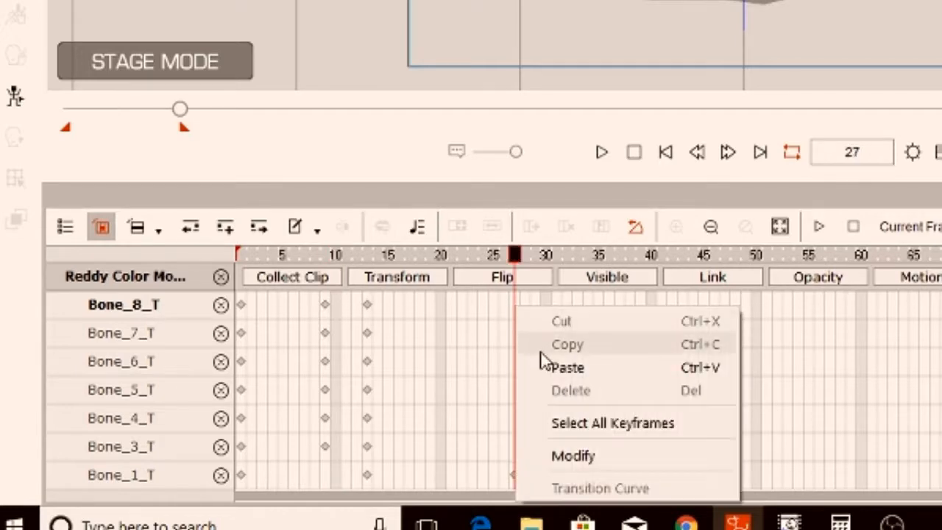
click(567, 367)
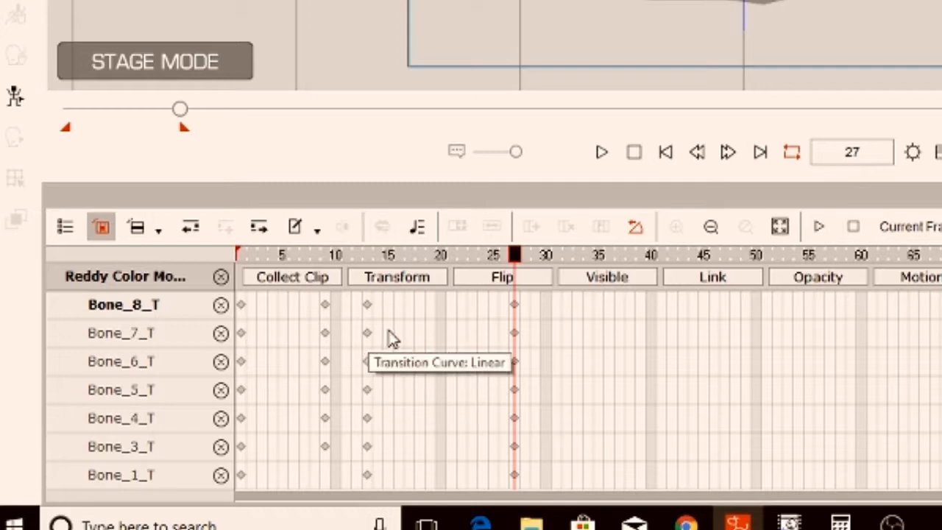
drag(362, 302, 390, 486)
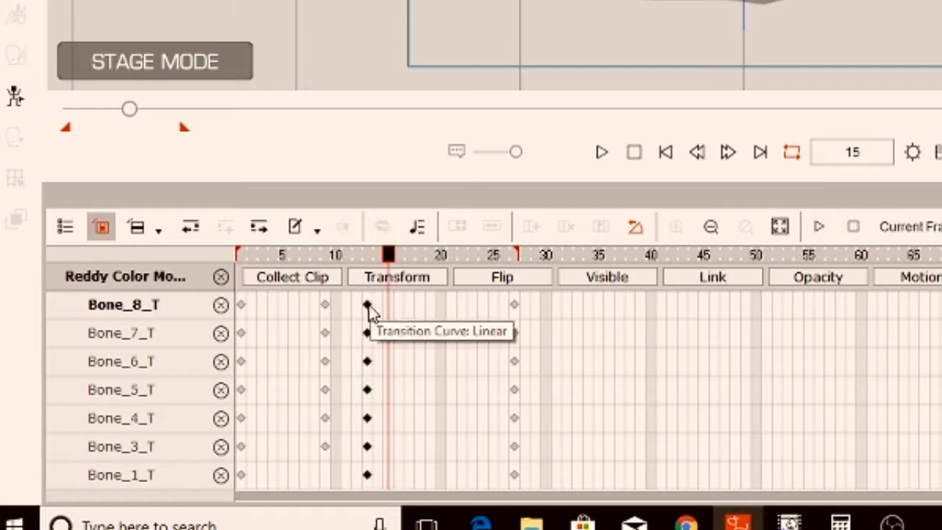
drag(368, 308, 376, 309)
- Copy the Bone_3 to Bone_8 keyframes from frame 9 to frame 21 and play back the tail motion
drag(308, 298, 361, 441)
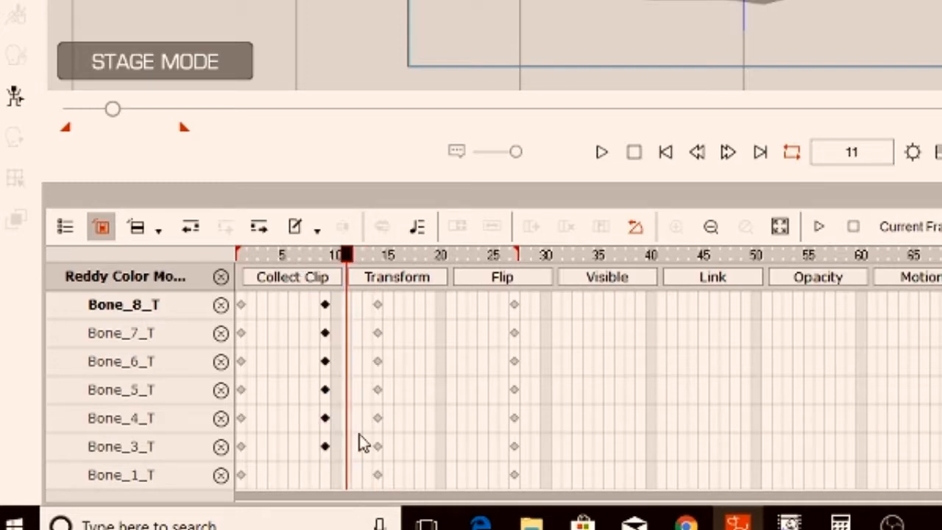
right_click(325, 306)
click(351, 342)
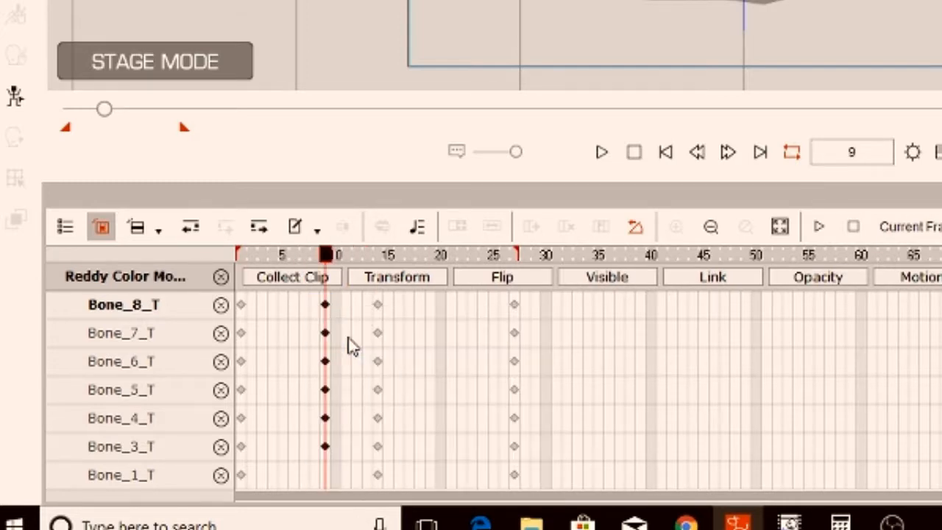
click(451, 312)
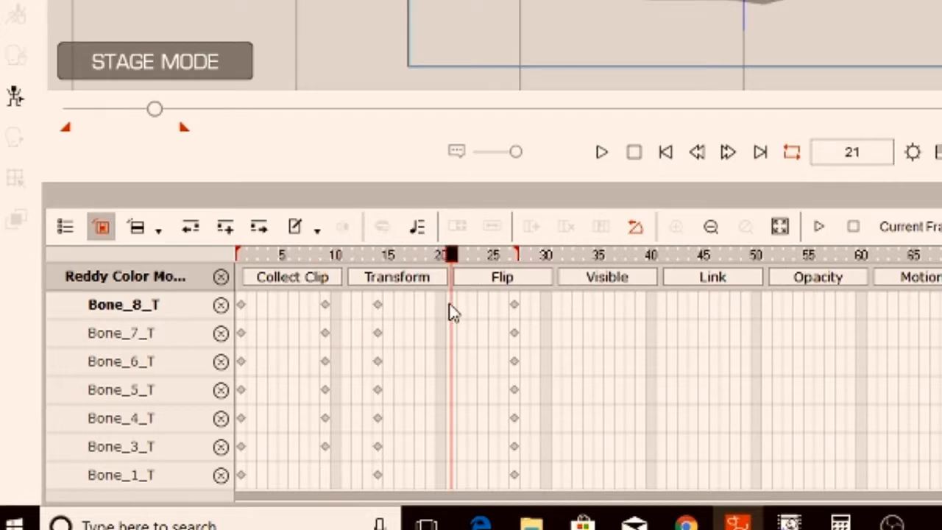
right_click(452, 313)
click(484, 370)
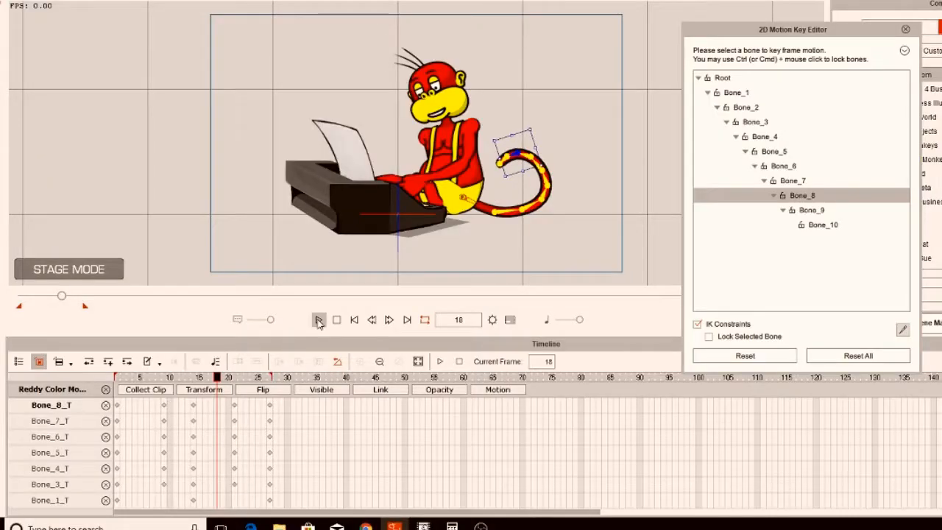
click(319, 321)
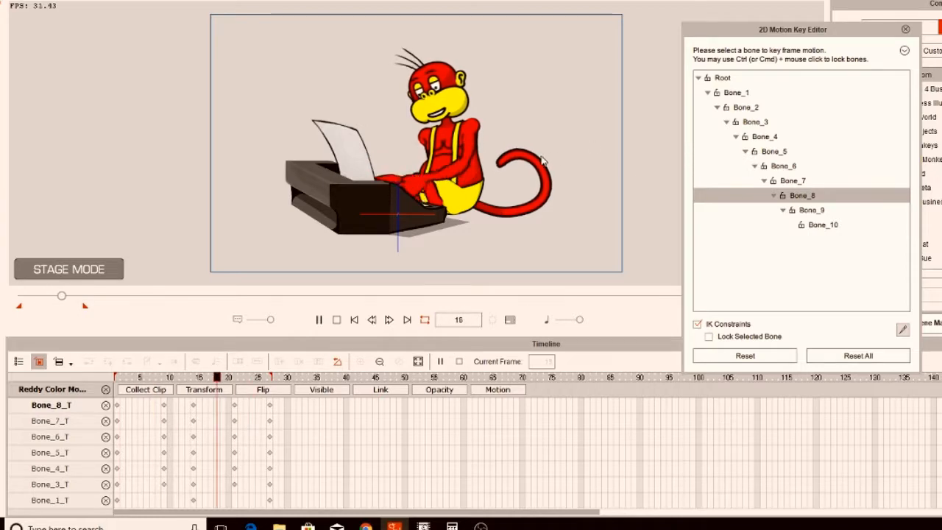
click(338, 322)
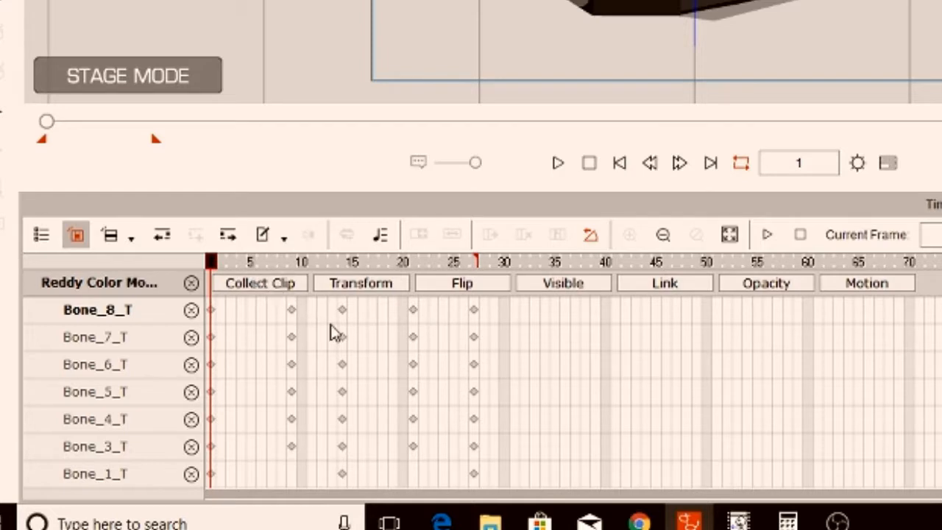
- Delete all tail keyframes at frames 14 and 21
drag(334, 309, 429, 492)
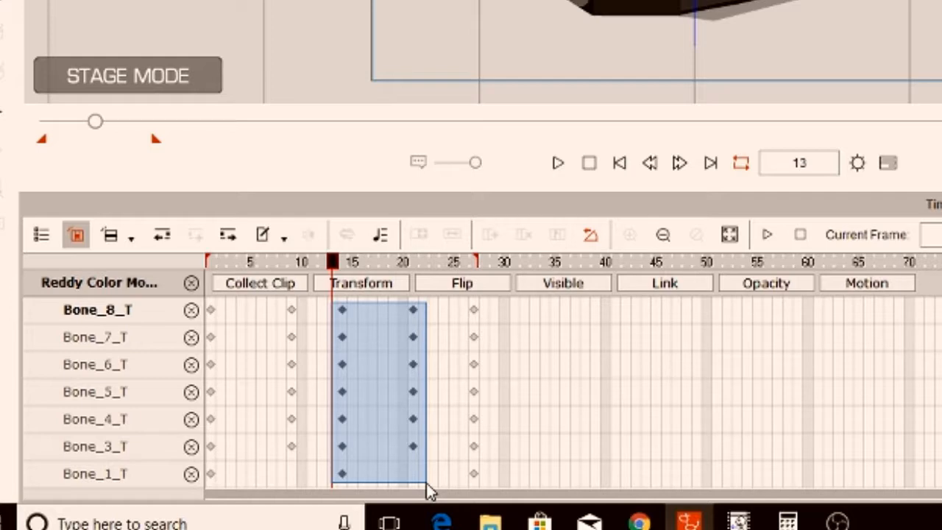
drag(429, 492, 427, 488)
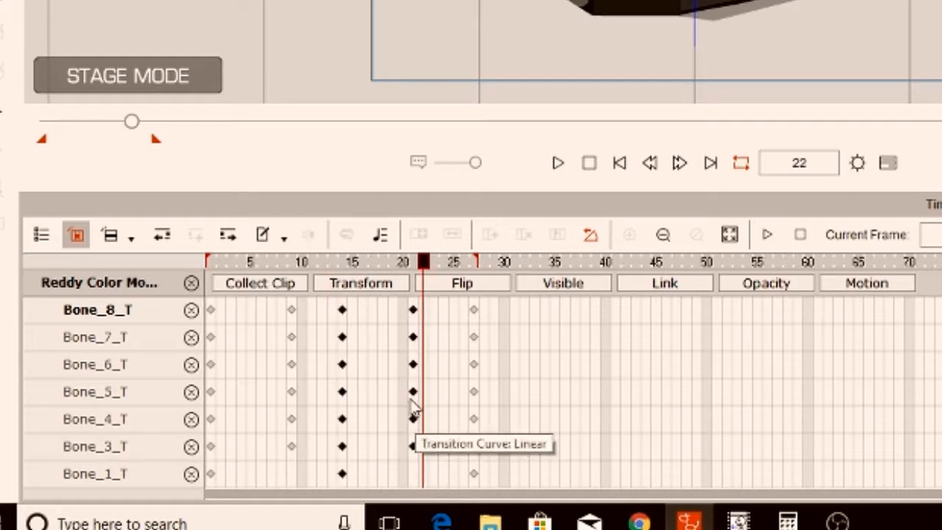
right_click(414, 311)
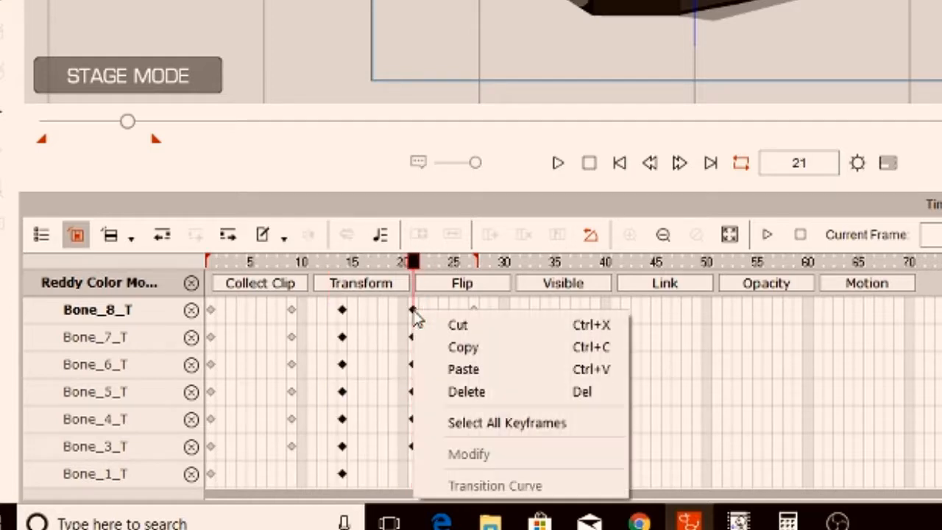
click(458, 391)
- Move the Bone_3 to Bone_8 keyframes from frame 9 to frame 13 and play back the animation
drag(279, 303, 321, 475)
drag(293, 310, 337, 324)
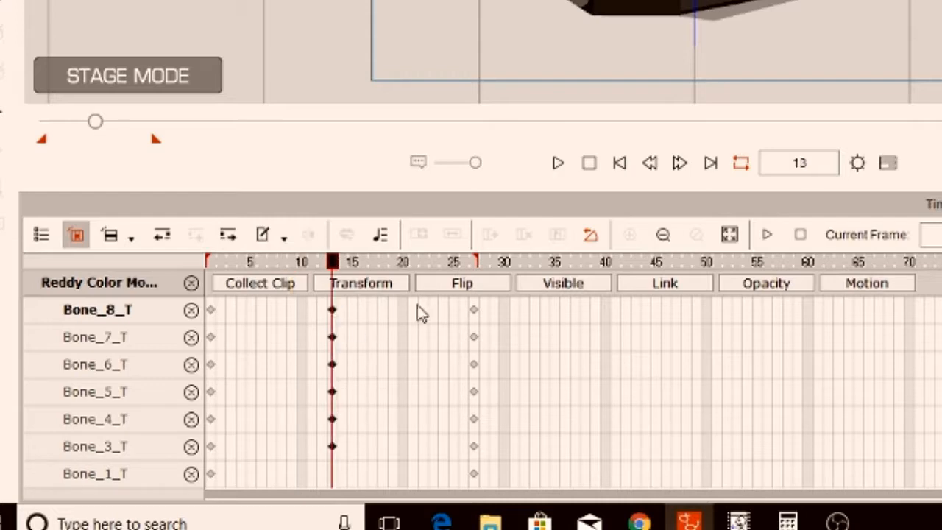
click(558, 164)
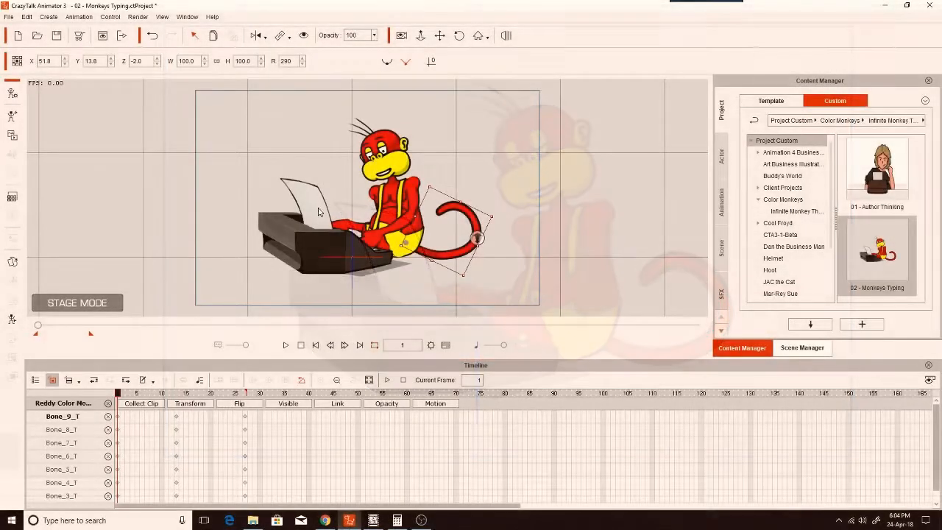
- Select the typewriter paper, show its Transform track and open the Prop Key Editor in Deform mode
click(300, 192)
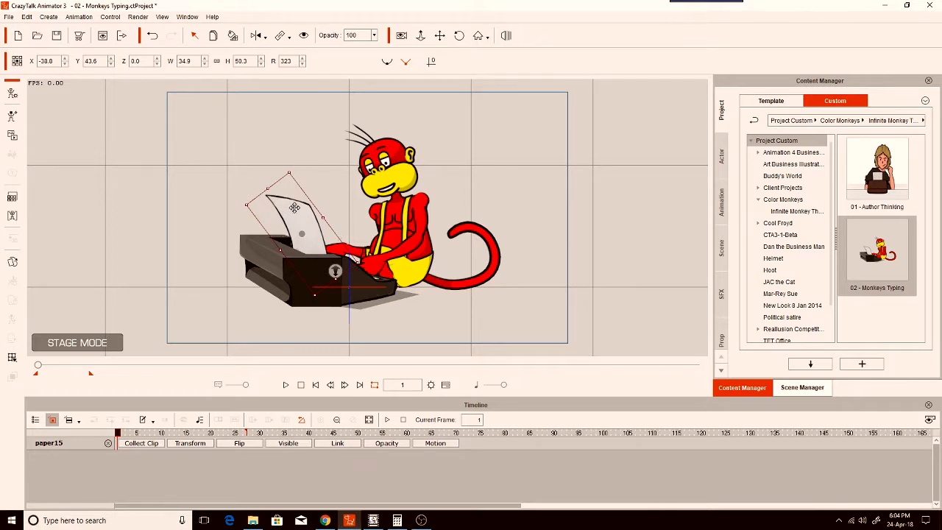
click(182, 443)
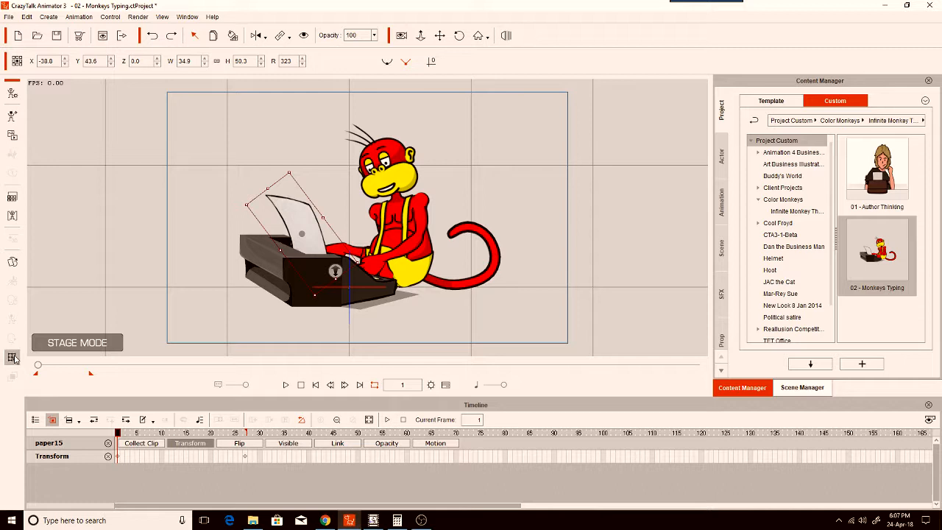
click(12, 357)
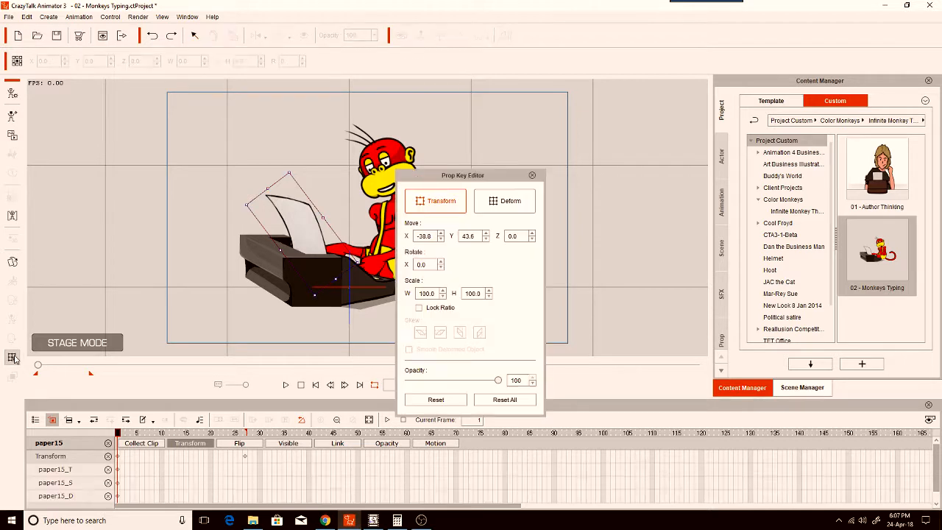
click(504, 208)
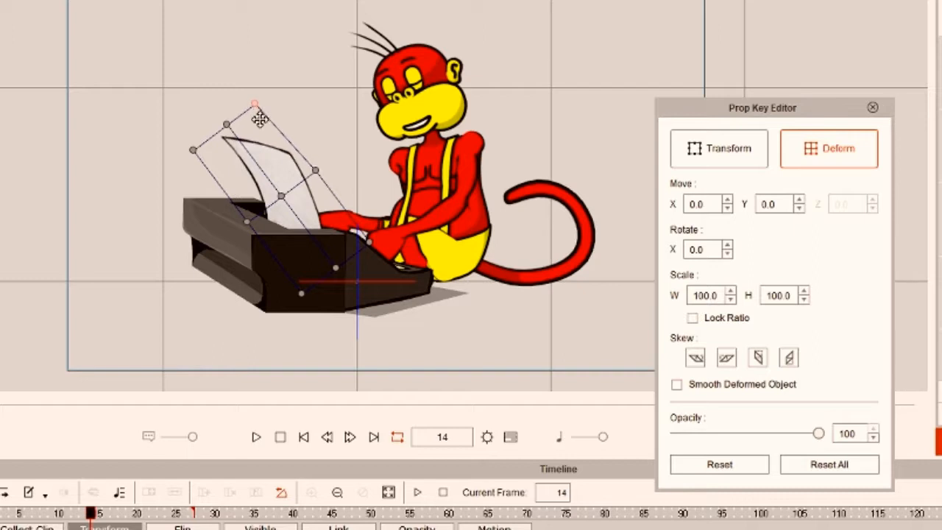
- Play back the typing animation to check the paper's motion, and switch to Springboard to view the storyboard frames
click(257, 442)
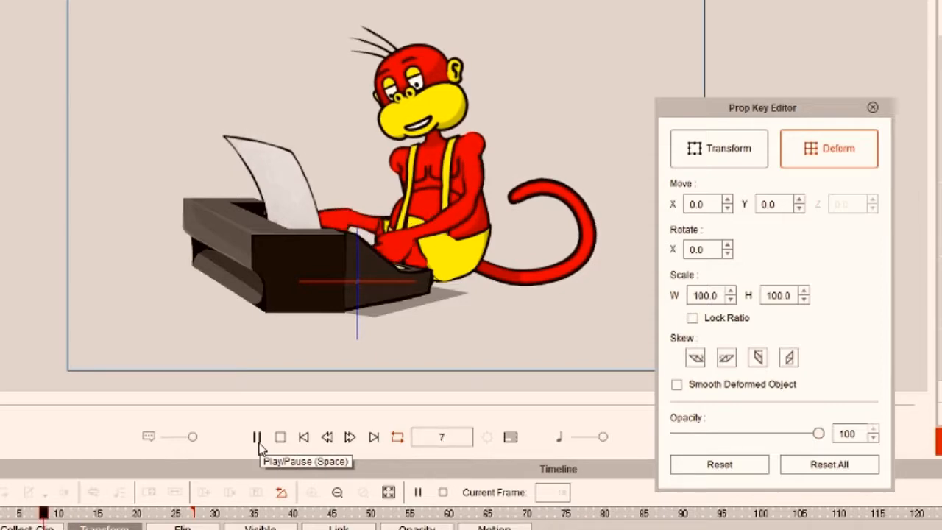
click(280, 438)
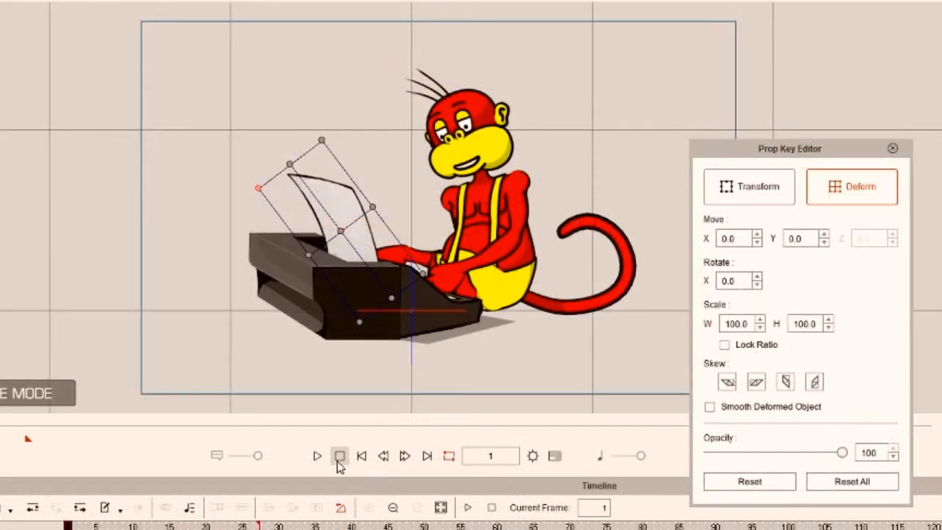
click(321, 457)
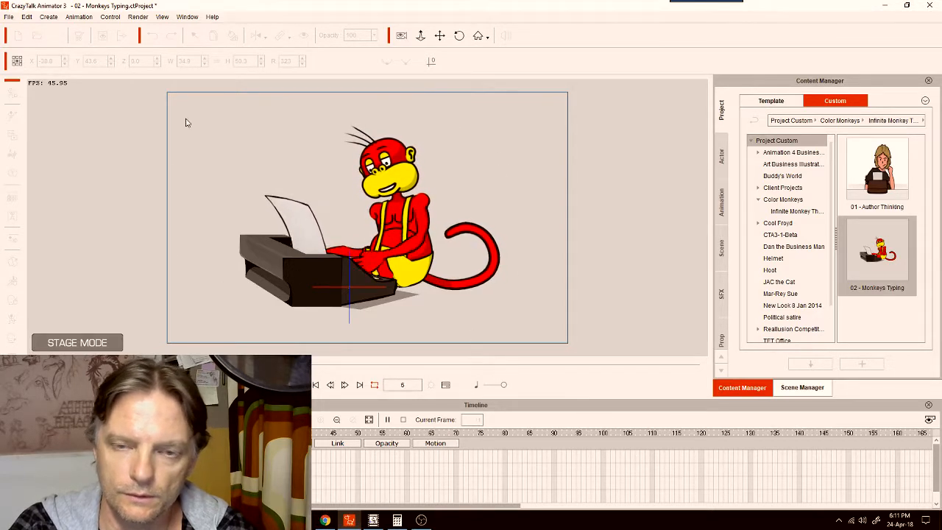
click(373, 520)
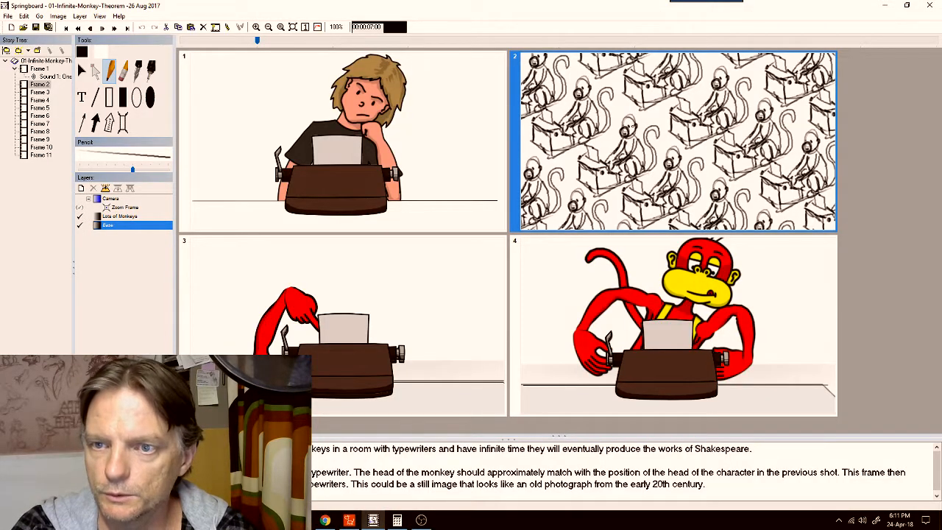